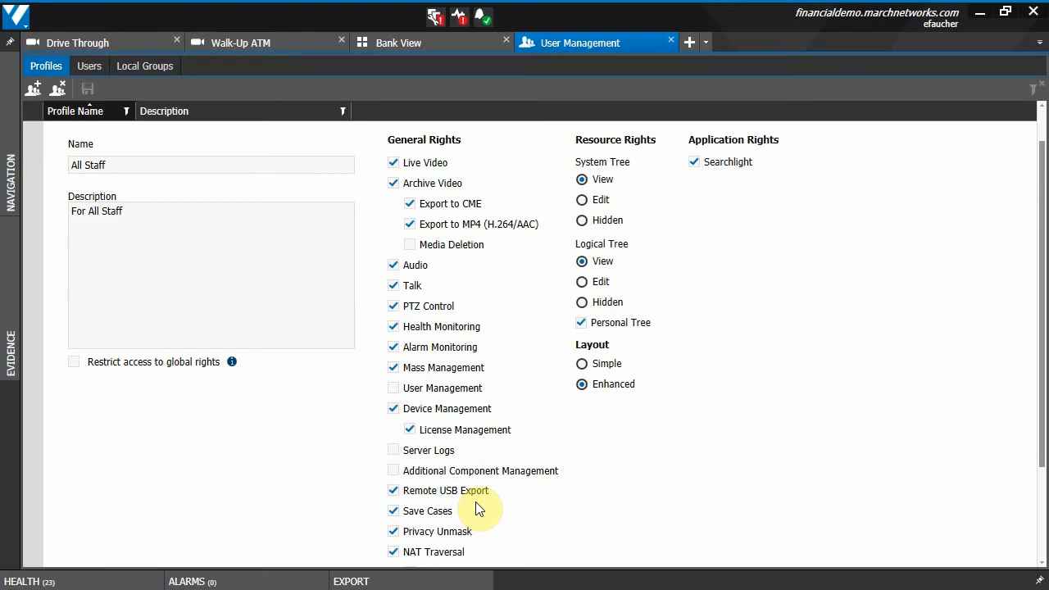
Enable Disable Timestamp on Snapshot in the client preferences, save it, and close the Preferences and User Management pages
click(20, 30)
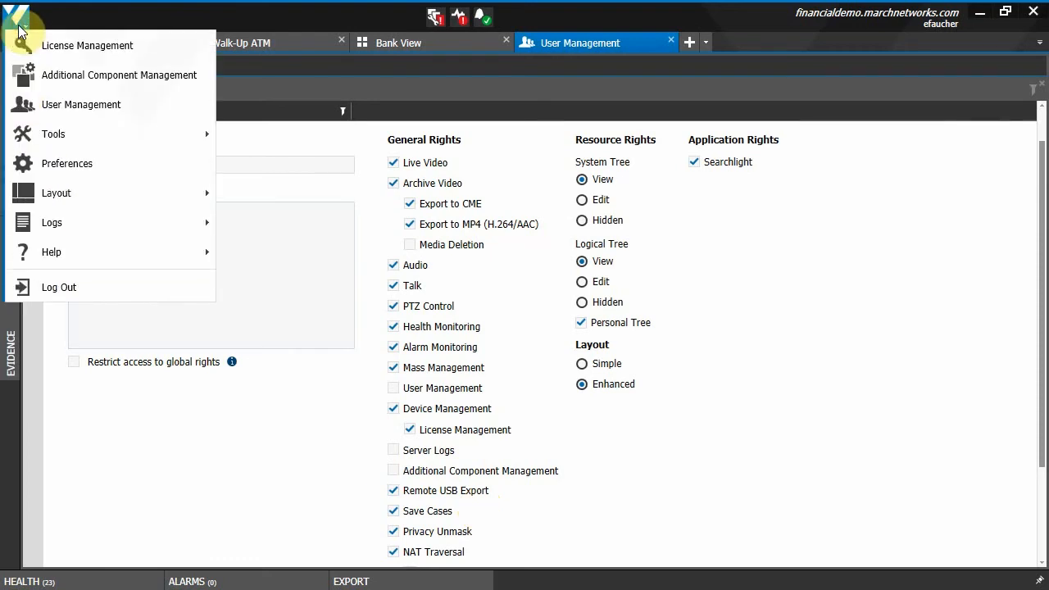
click(86, 168)
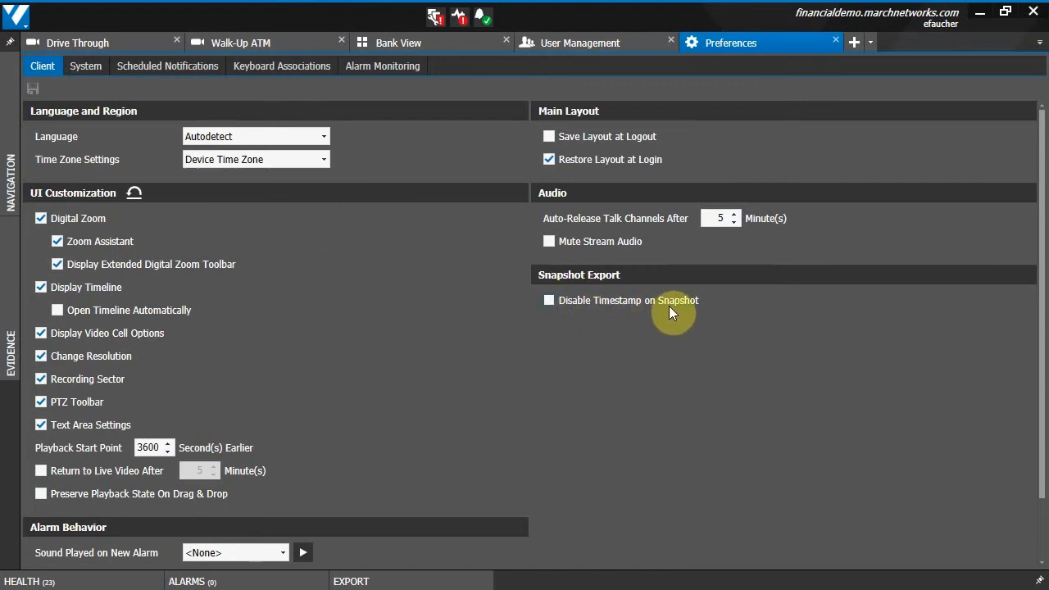
click(550, 301)
click(32, 88)
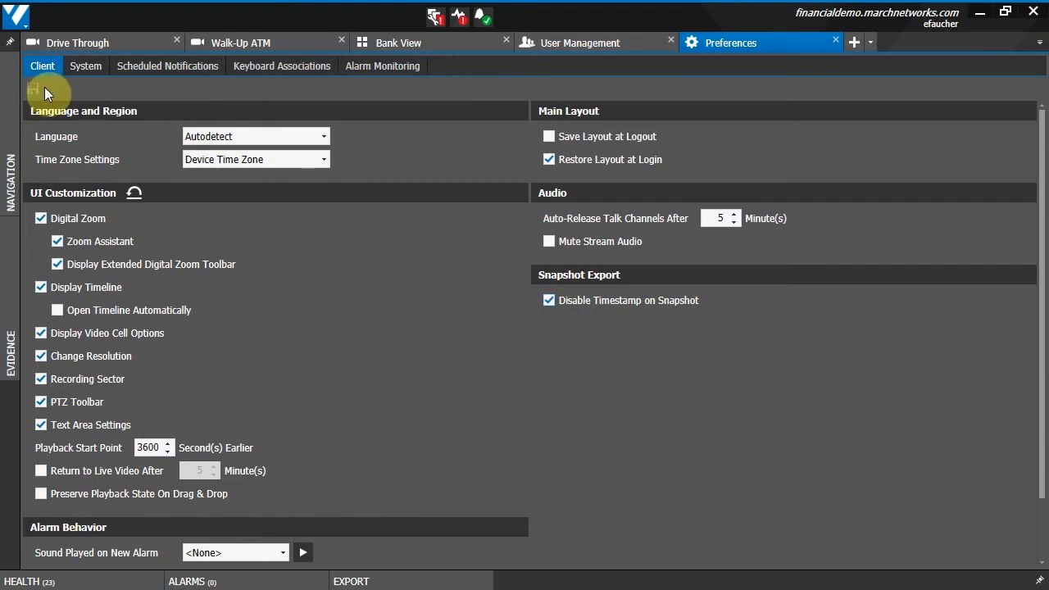
click(837, 40)
click(670, 39)
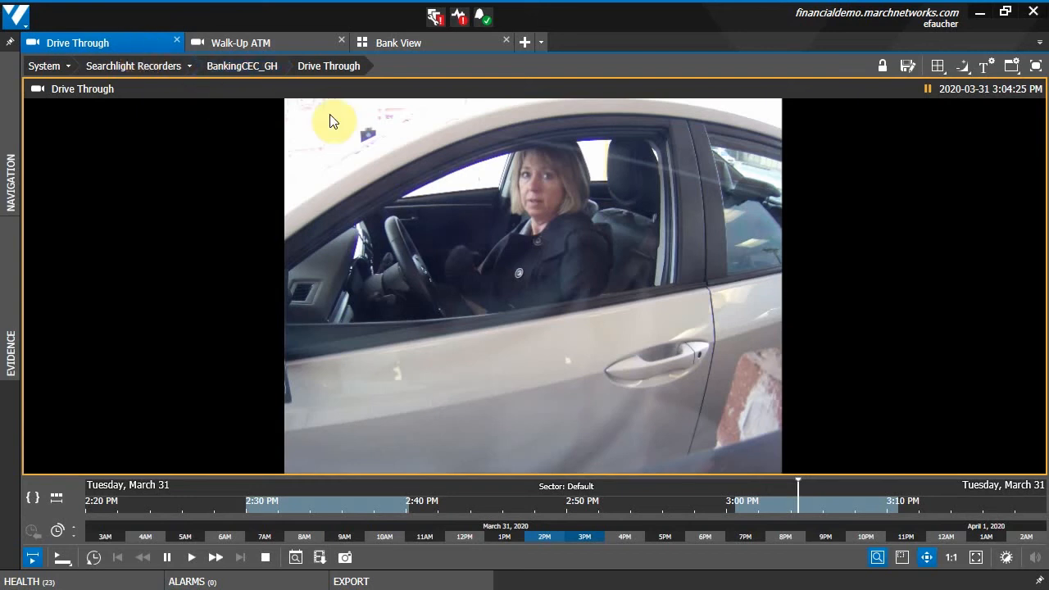
Start taking a snapshot of the paused Drive Through video
right_click(409, 297)
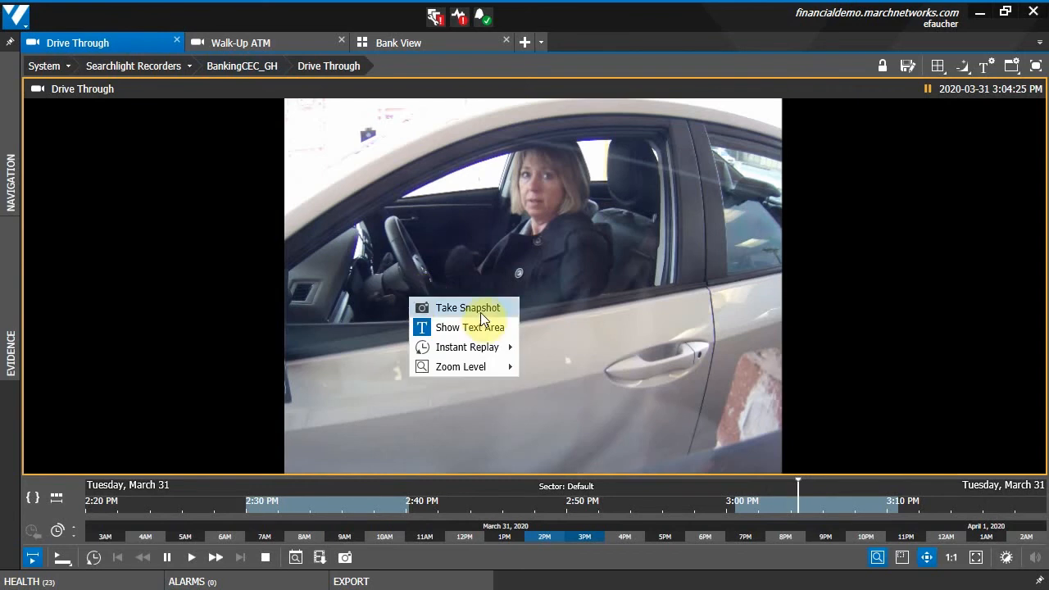
click(561, 323)
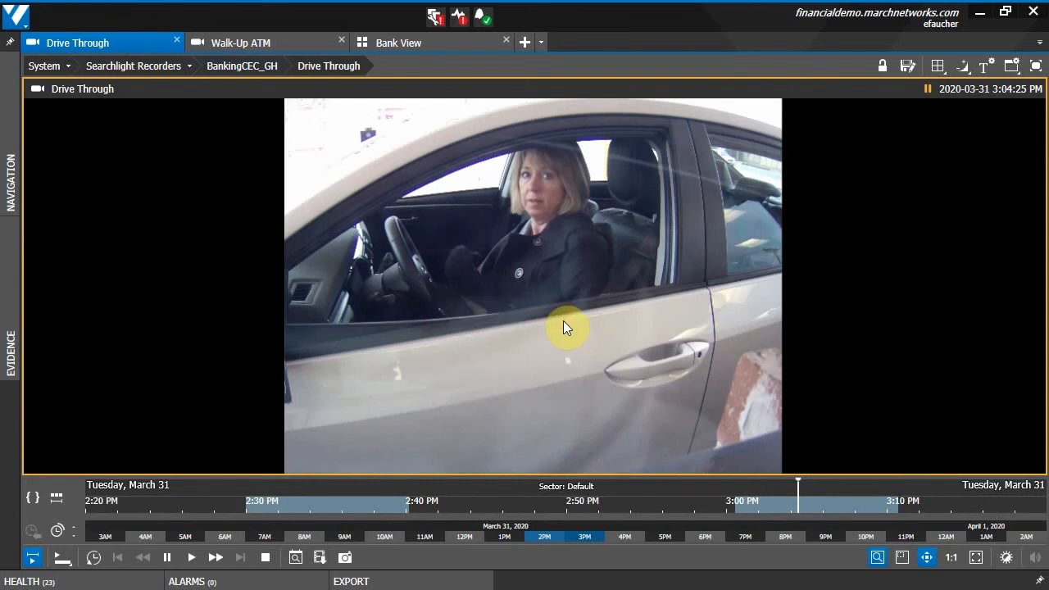
click(344, 563)
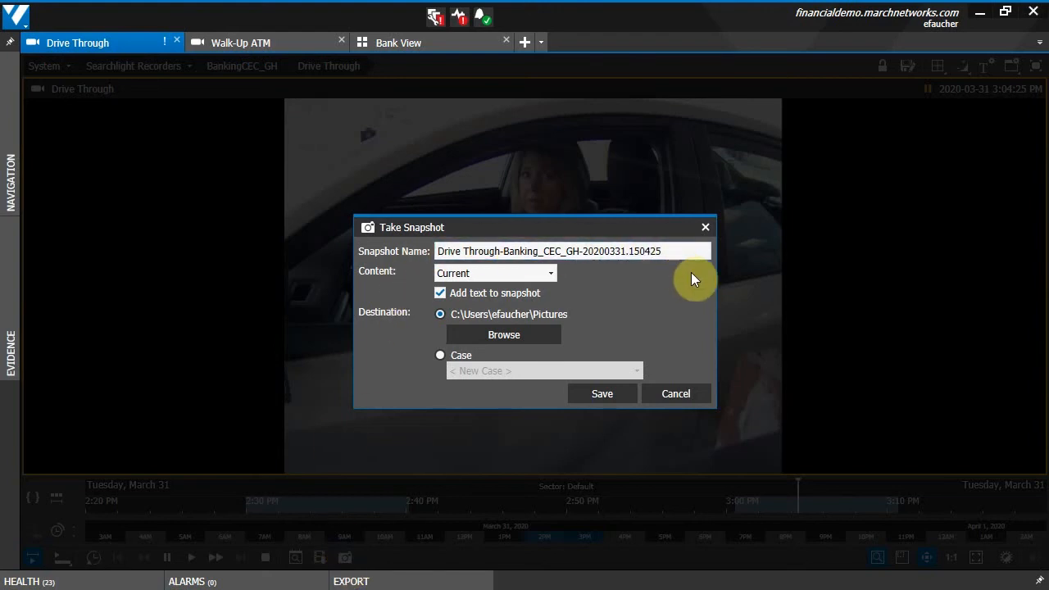
Try the Default and Original content options for the snapshot and return the content to Current
click(555, 274)
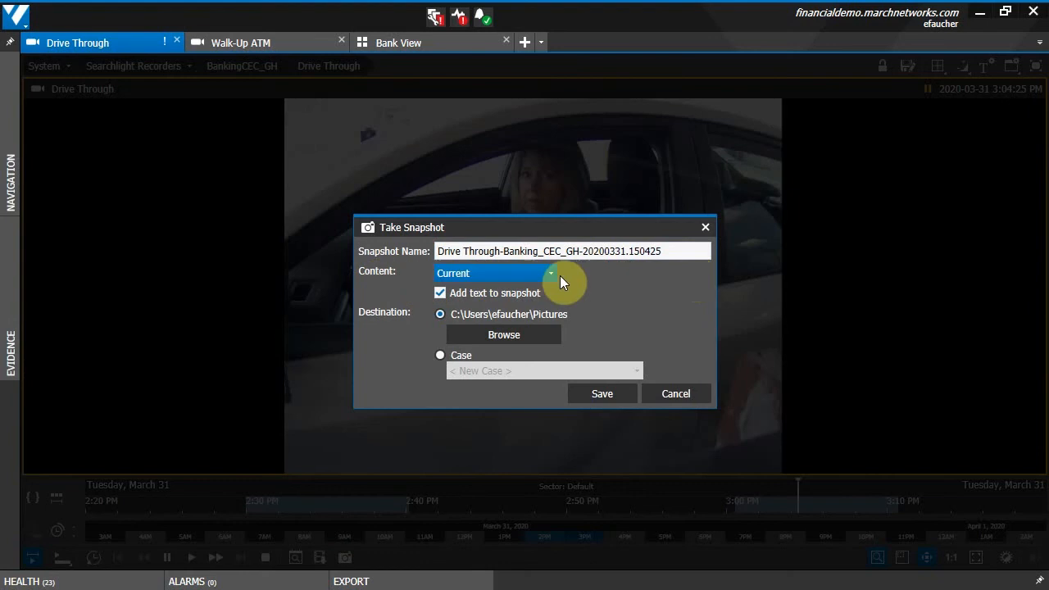
click(552, 274)
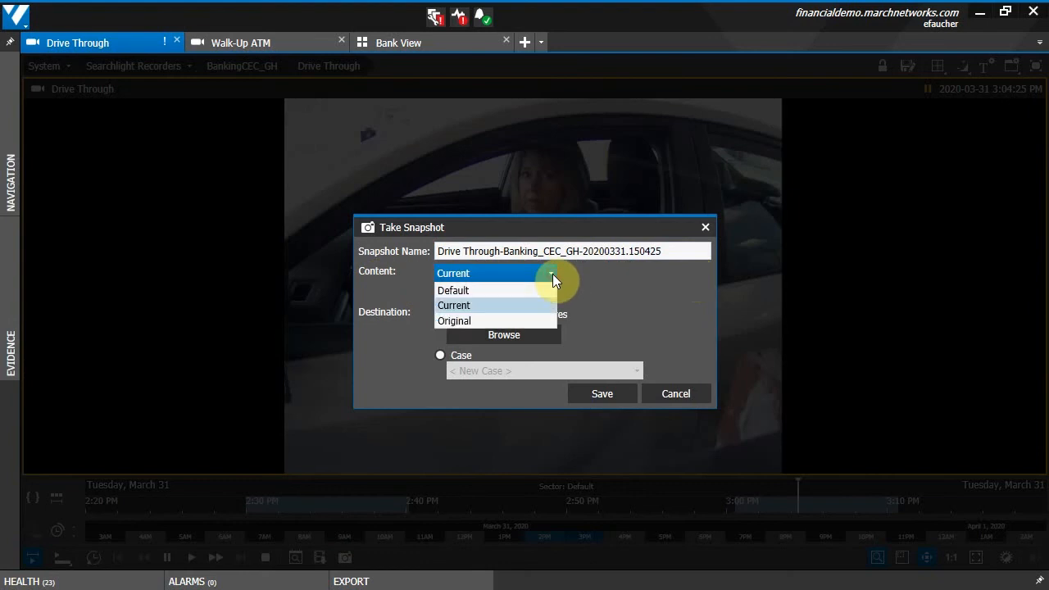
click(471, 306)
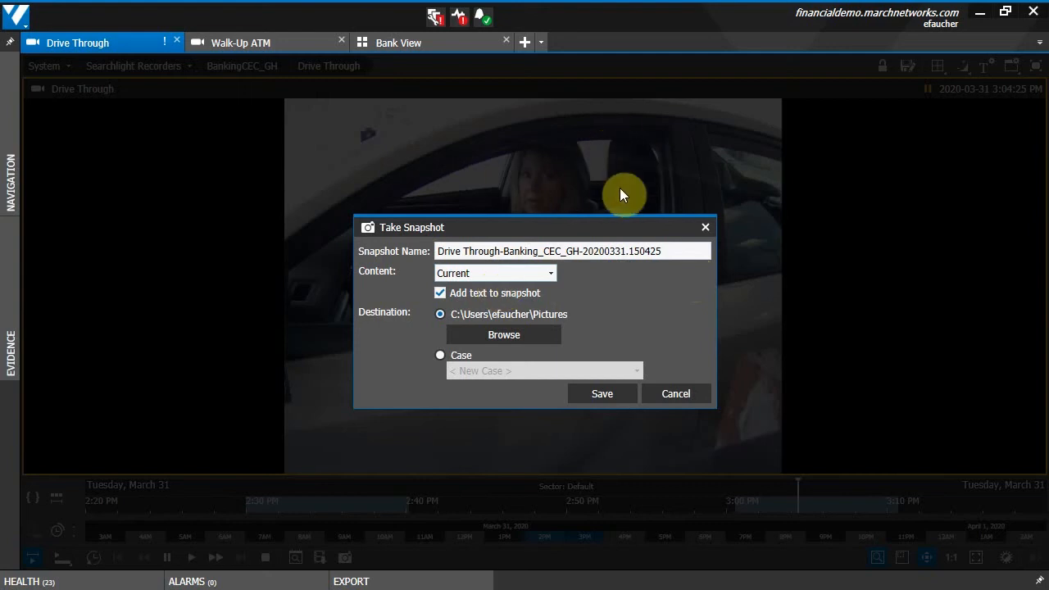
click(538, 276)
click(471, 290)
click(531, 273)
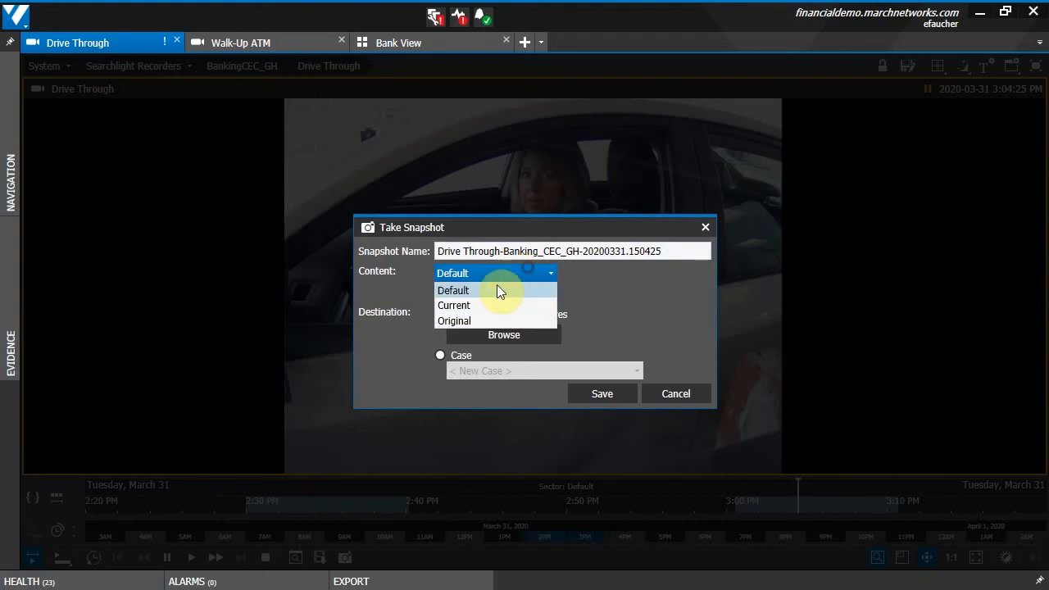
click(469, 321)
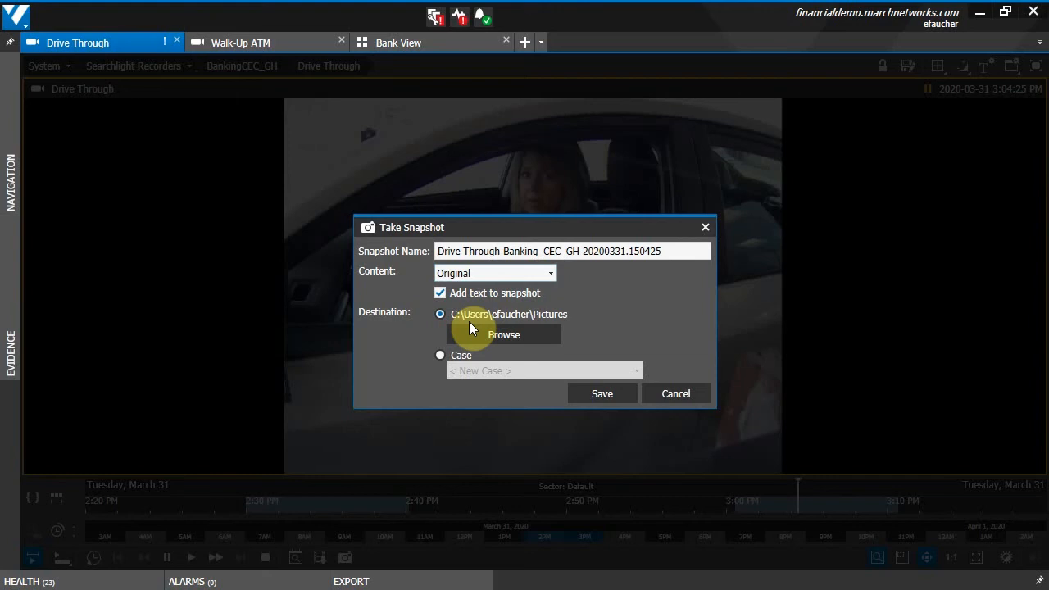
click(458, 274)
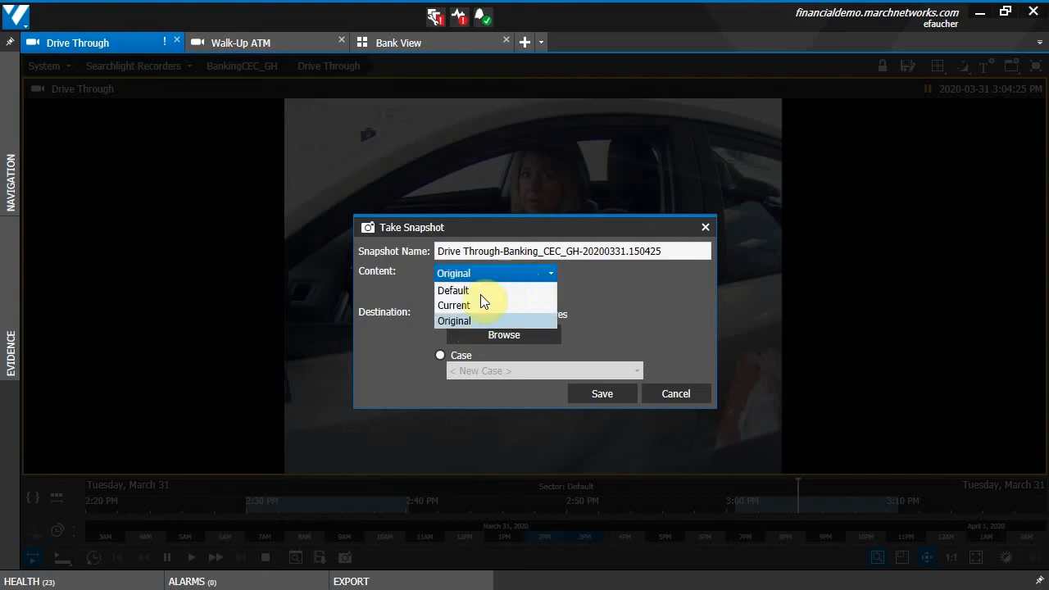
click(468, 303)
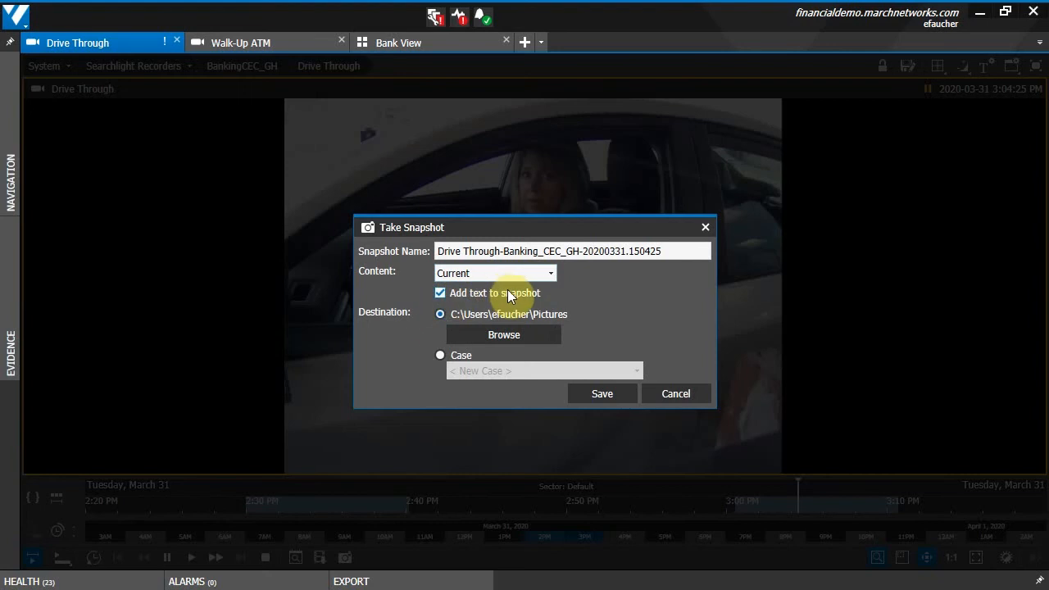
Turn off adding text to the snapshot and choose the Evidence folder on the Desktop as its destination
click(439, 293)
click(511, 335)
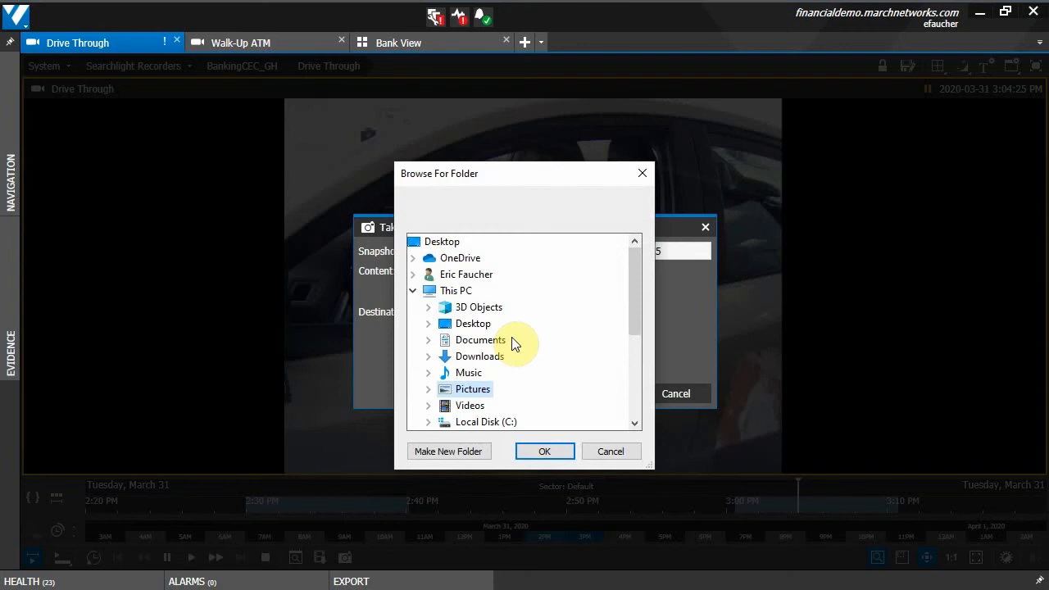
double_click(472, 324)
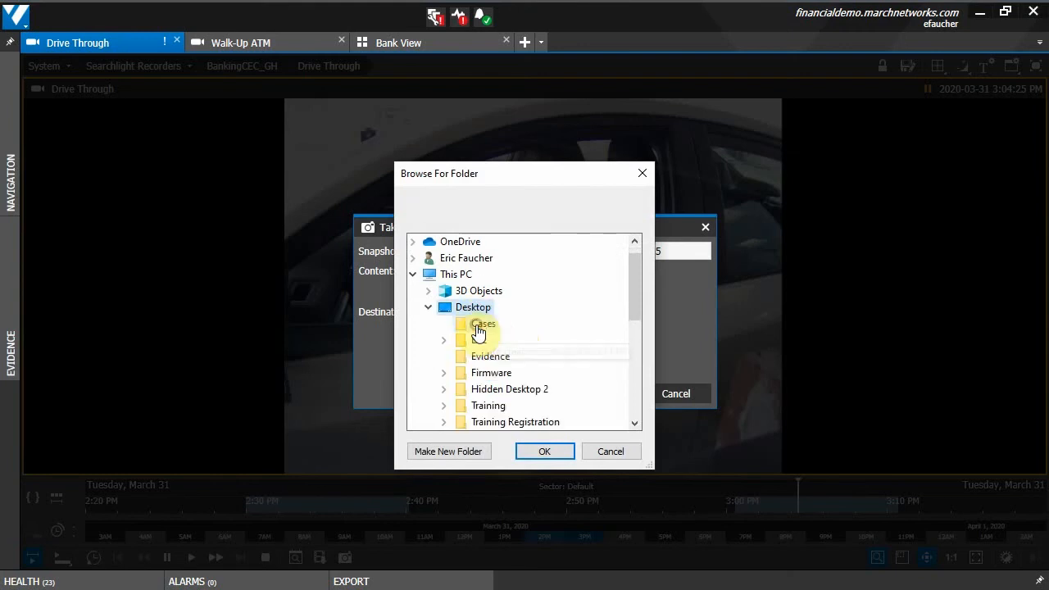
click(491, 357)
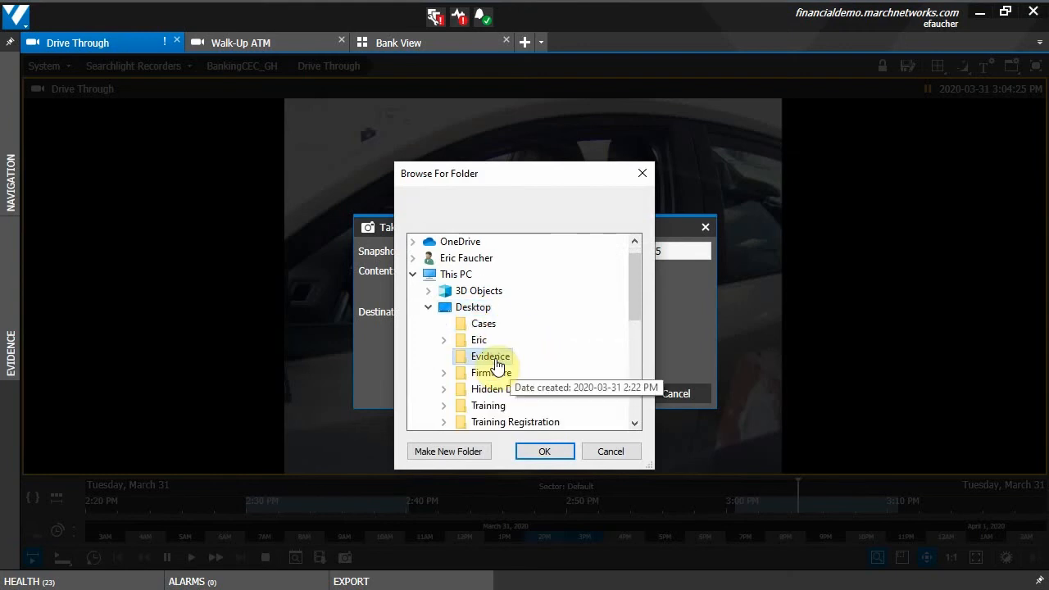
click(548, 450)
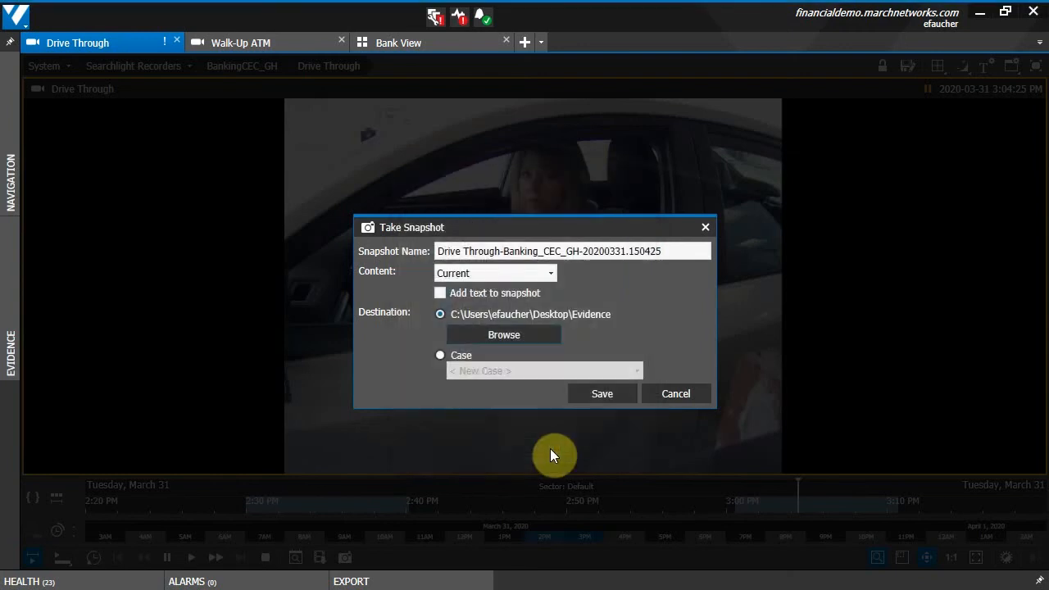
Keep the Evidence folder as the destination instead of a case and save the Drive Through snapshot
click(436, 355)
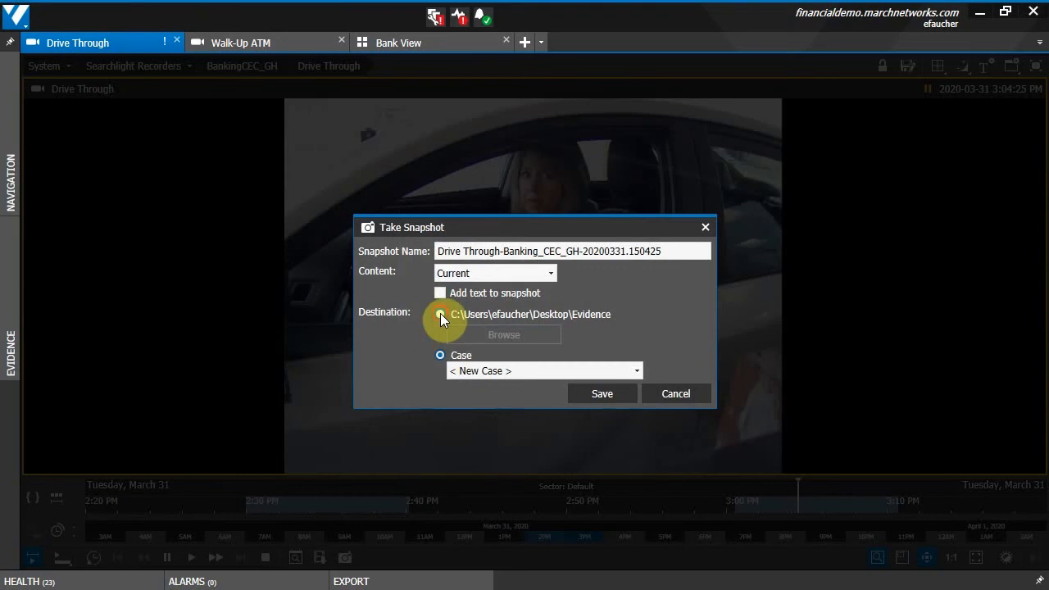
click(440, 314)
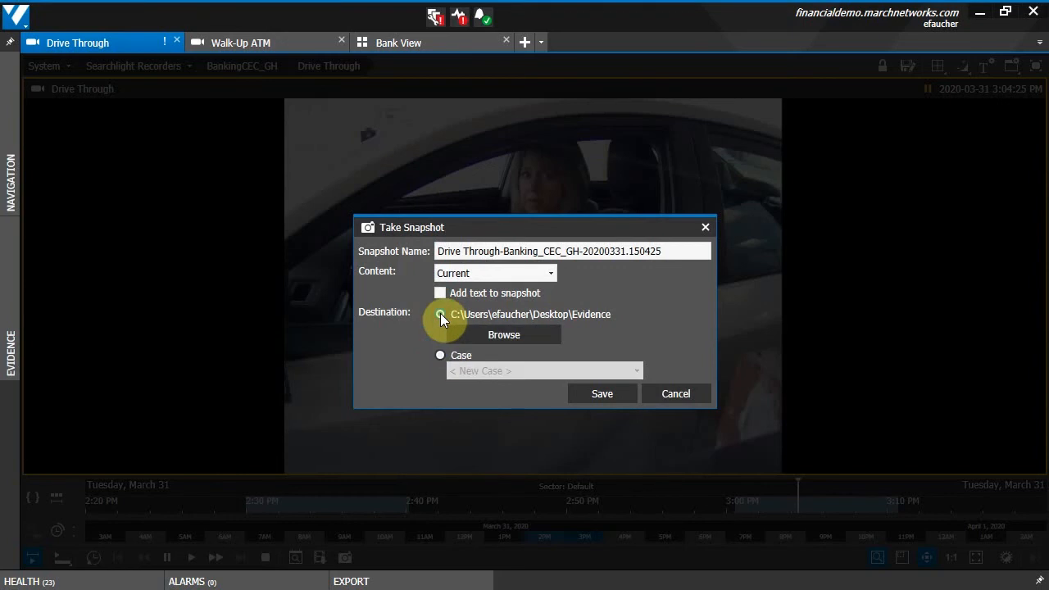
click(600, 393)
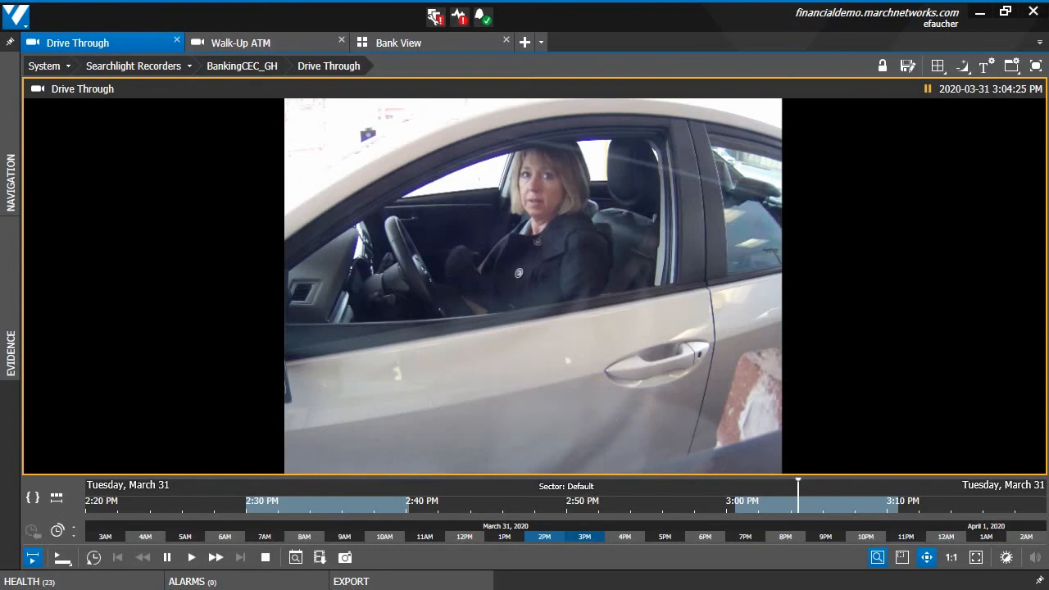
In the Evidence folder in File Explorer, open the Drive Through snapshot and examine its image and header details up close
drag(2, 35, 547, 57)
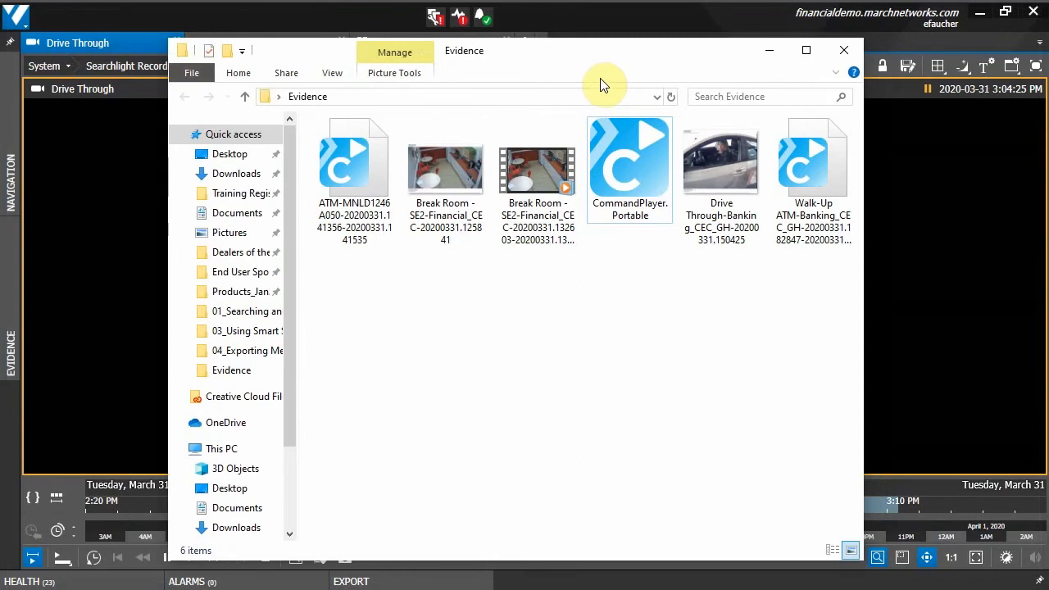
click(715, 152)
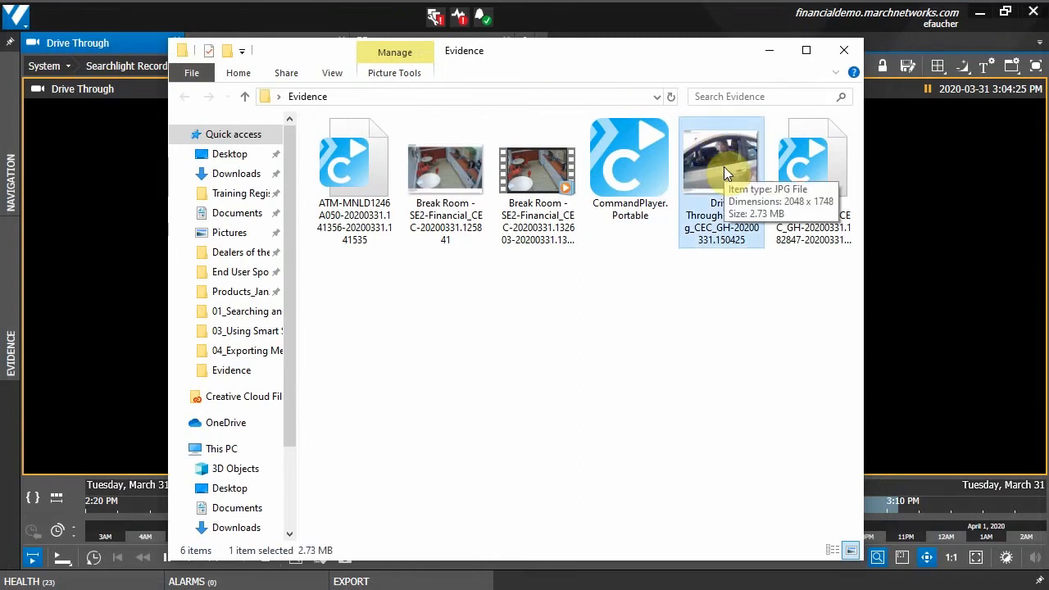
double_click(723, 167)
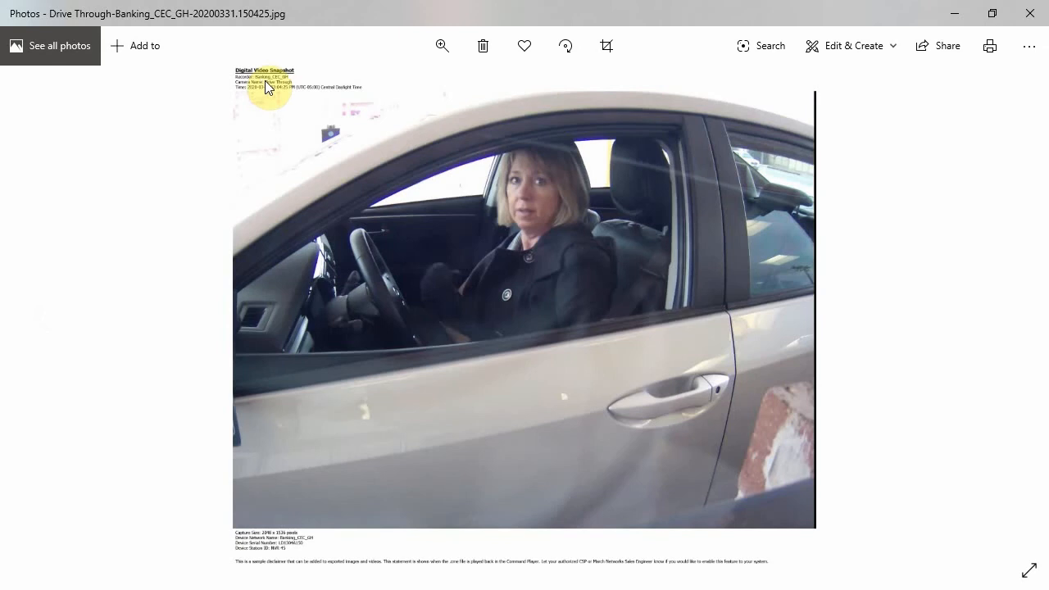
click(425, 57)
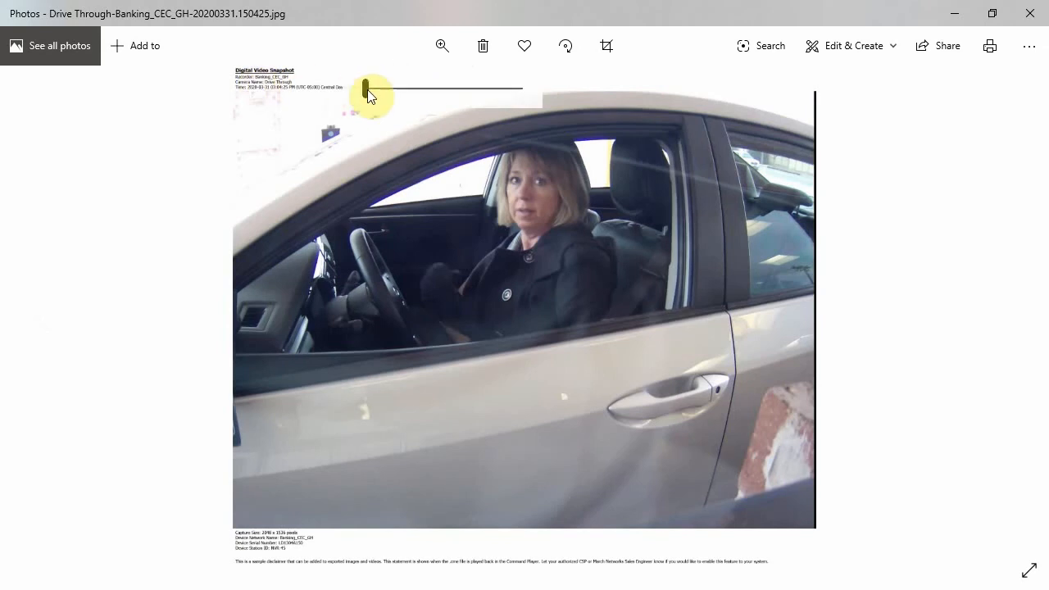
drag(368, 90, 379, 89)
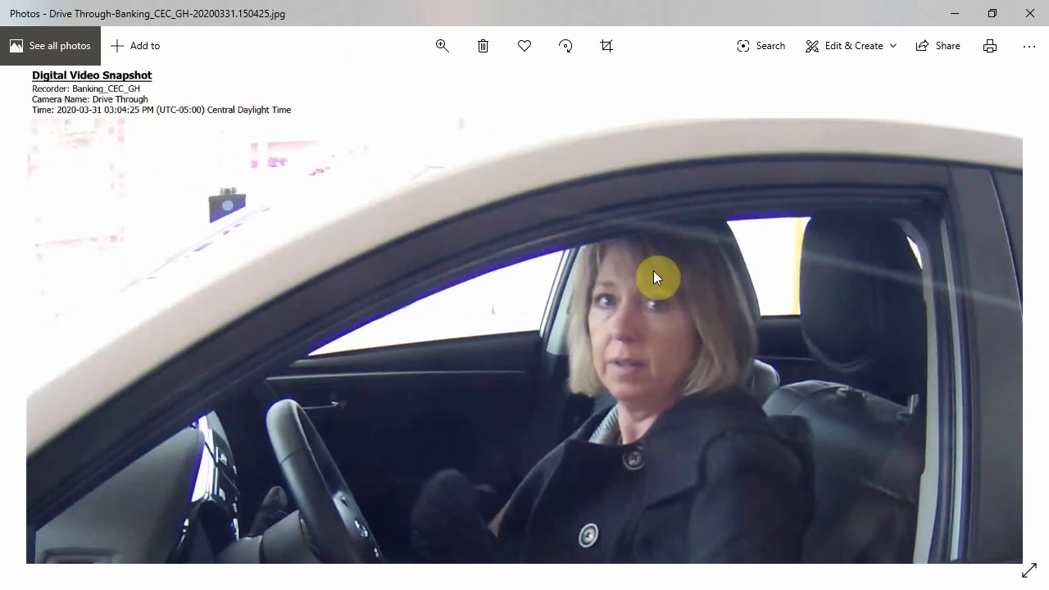
click(1030, 13)
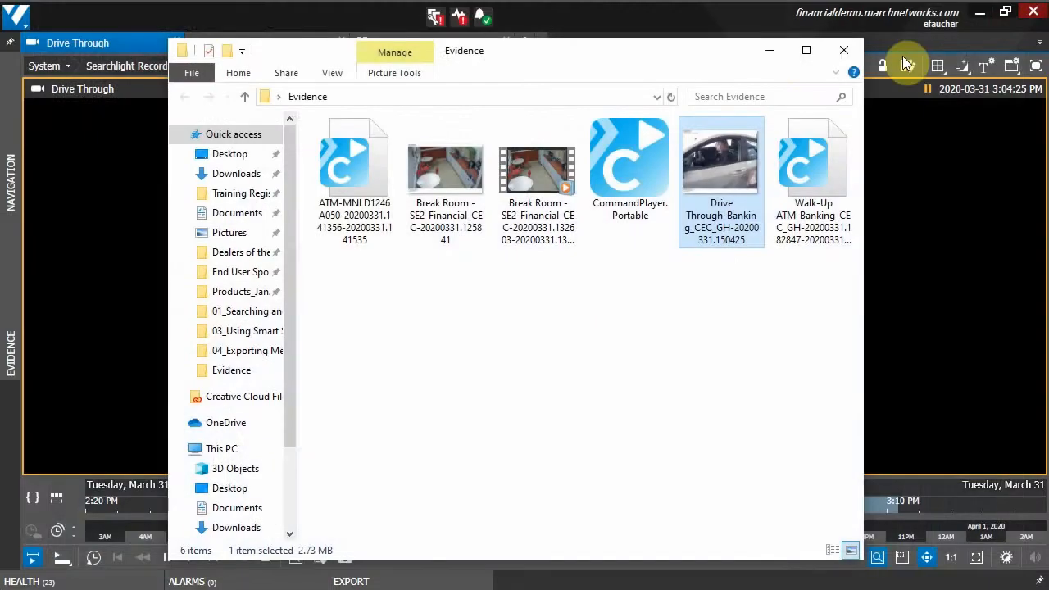
click(776, 52)
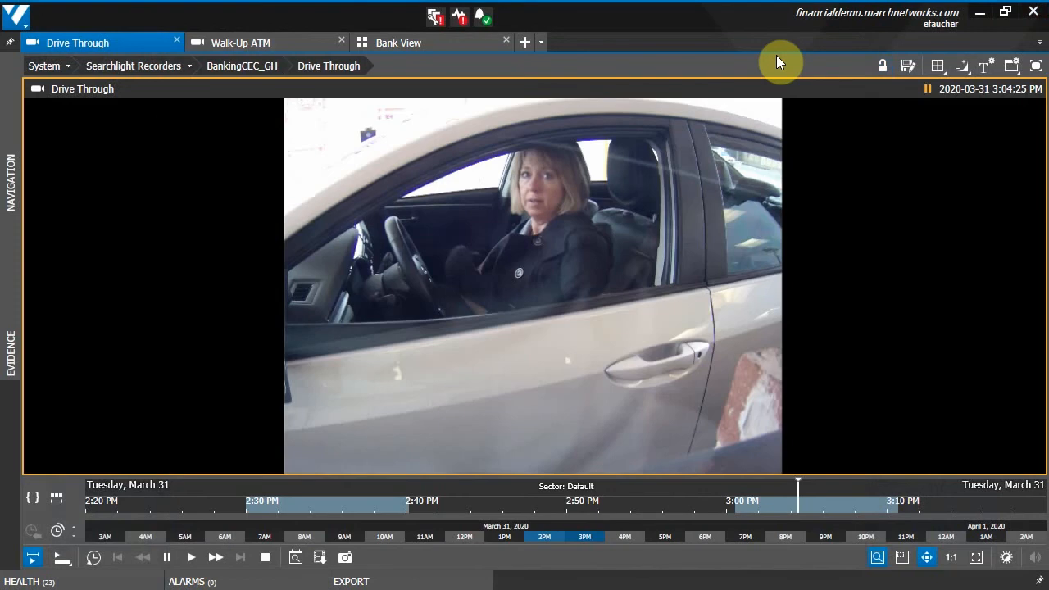
On the Walk-Up ATM video's timeline, select the interval from the current playback position to 5:43:01 PM
click(290, 47)
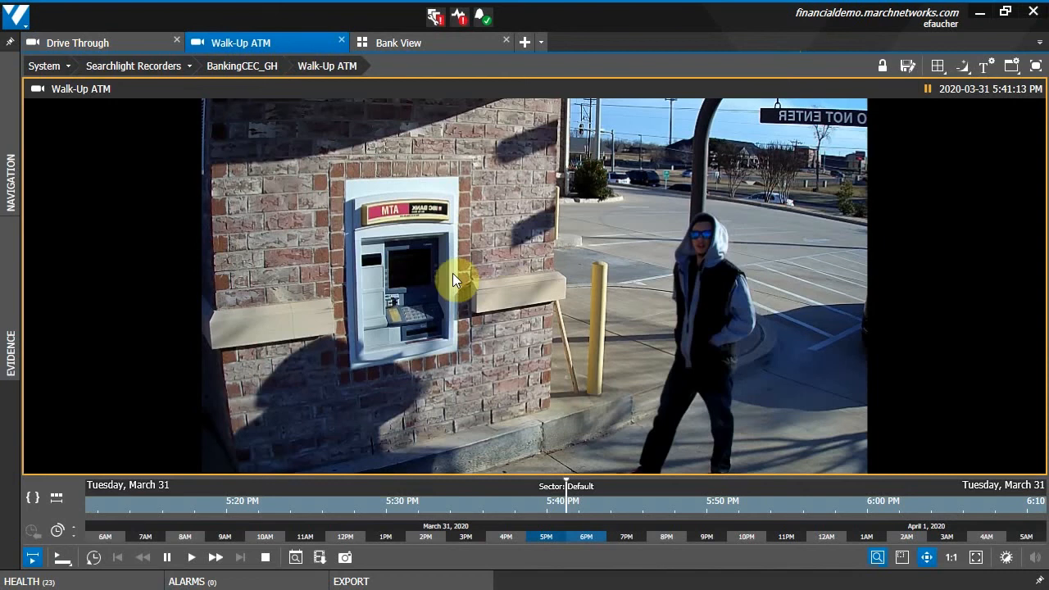
right_click(567, 506)
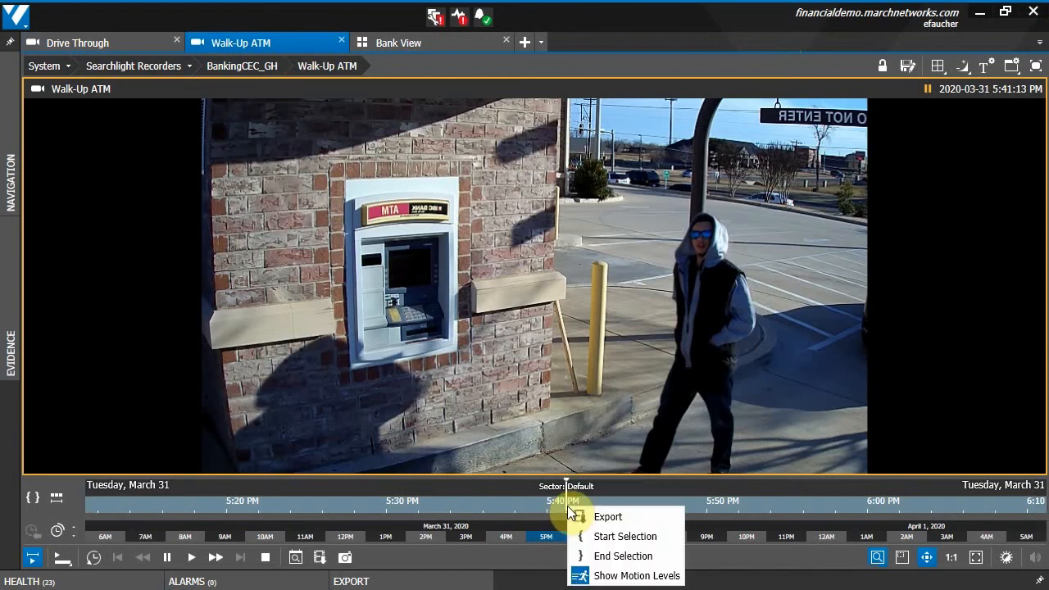
click(609, 536)
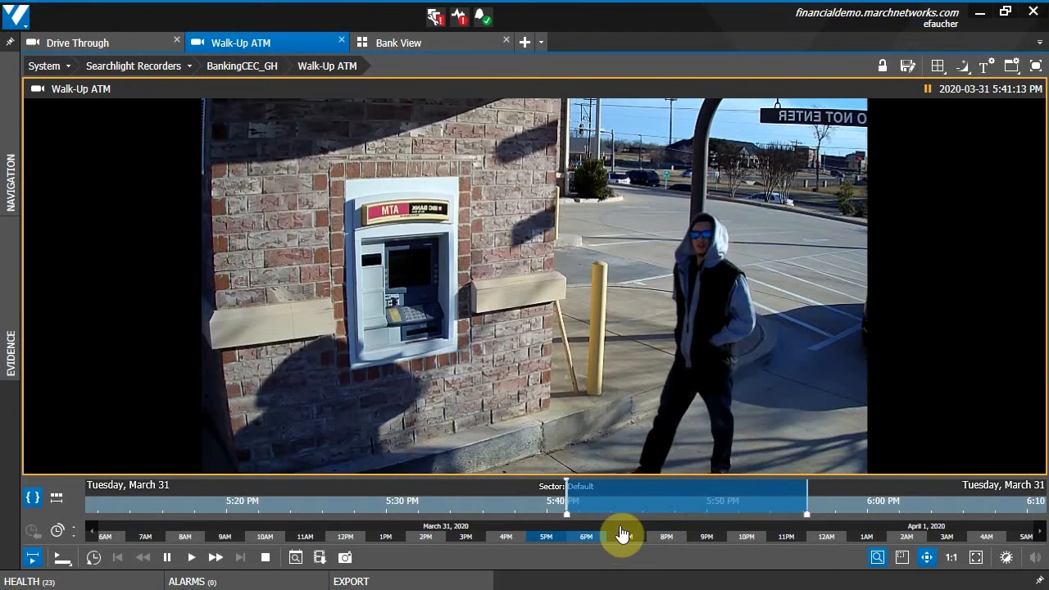
drag(808, 519, 596, 534)
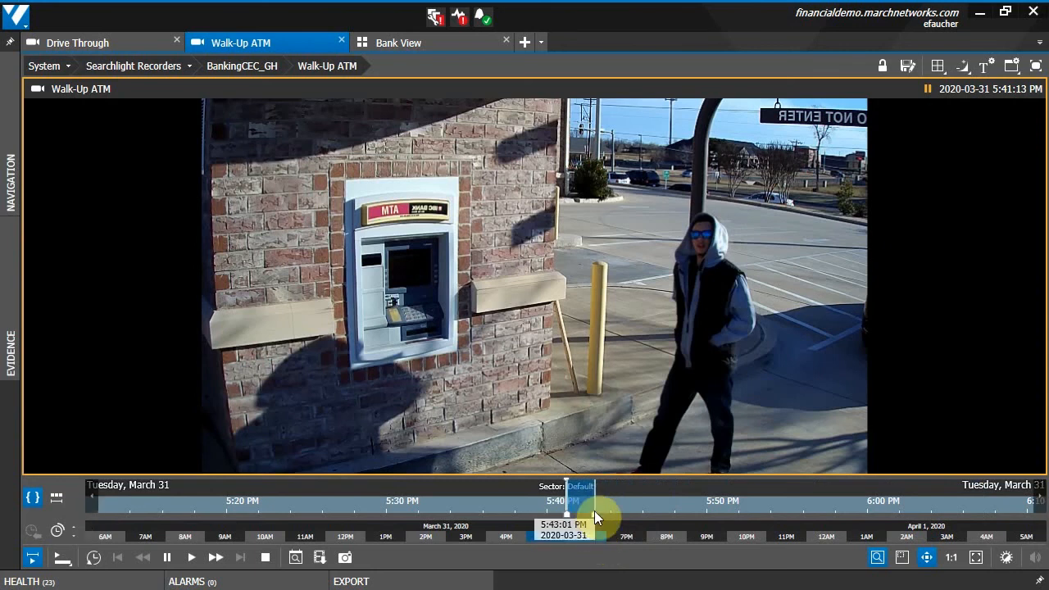
Open the export settings for the selected Walk-Up ATM interval
right_click(581, 498)
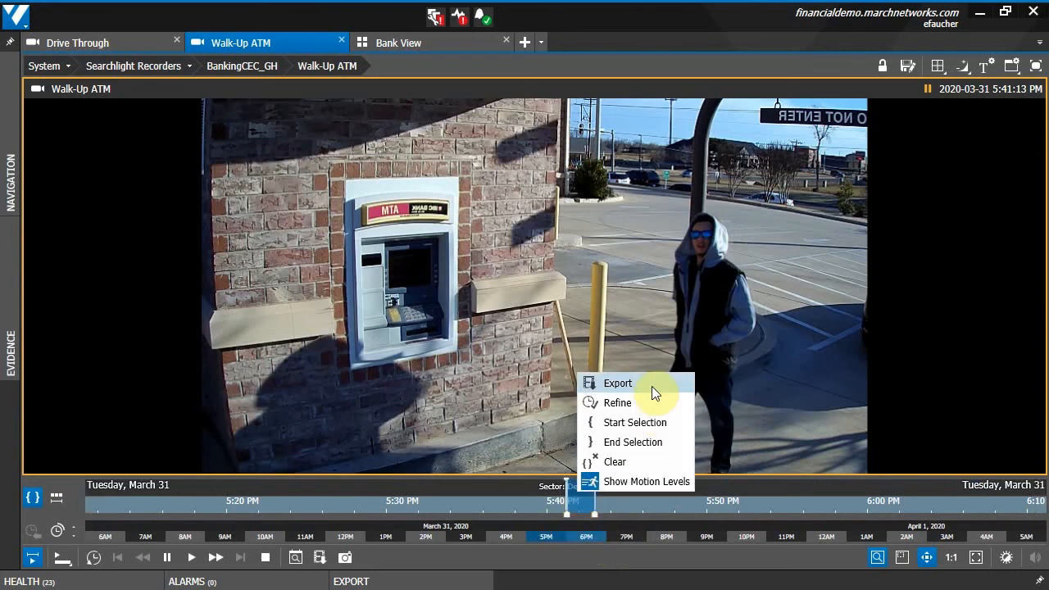
click(915, 386)
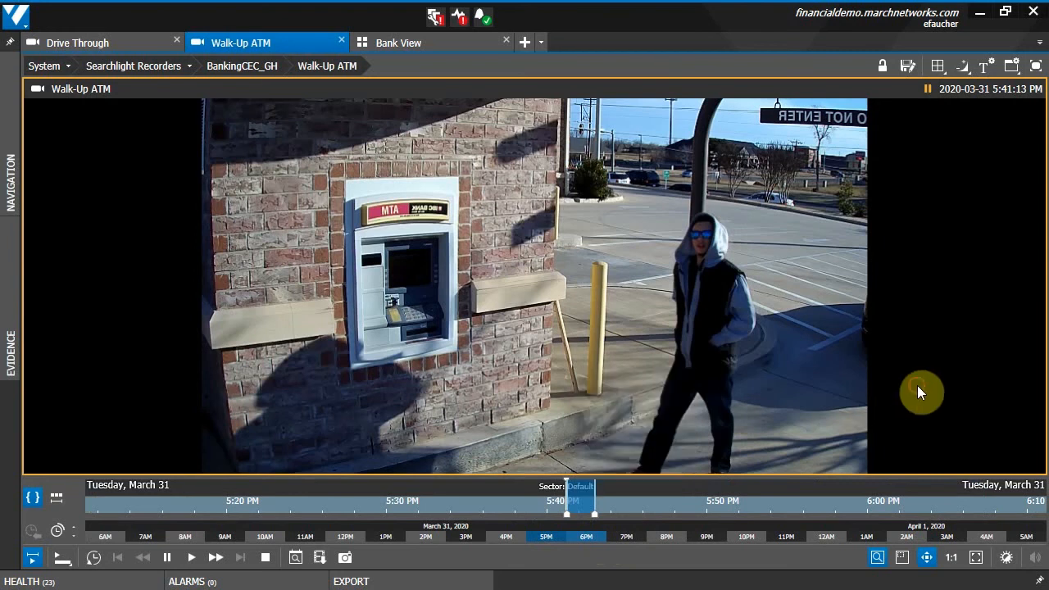
click(318, 562)
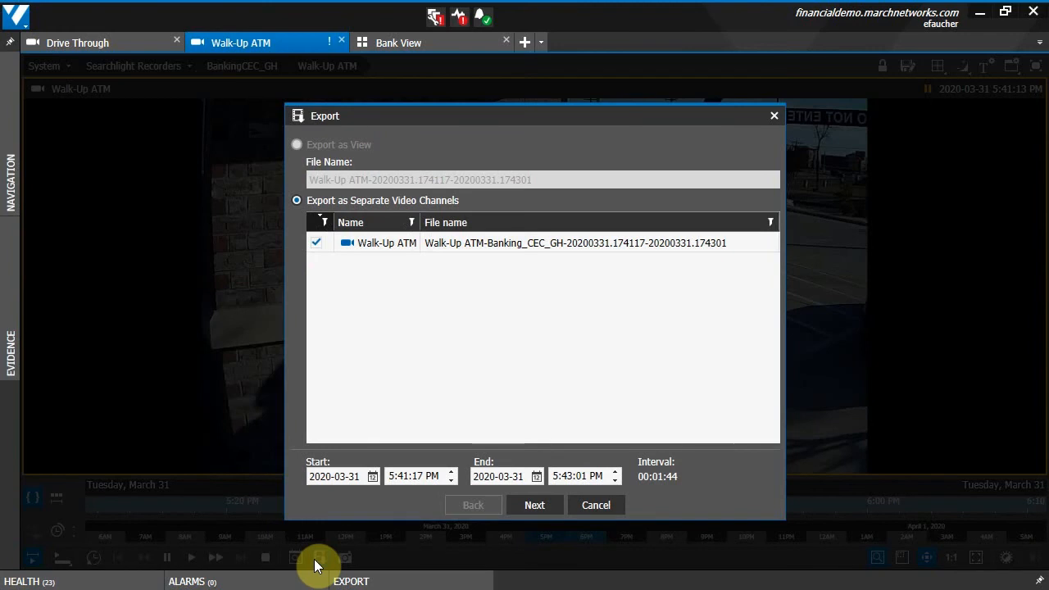
Set the export's end time to 5:43:17 PM and proceed to the export options
click(374, 476)
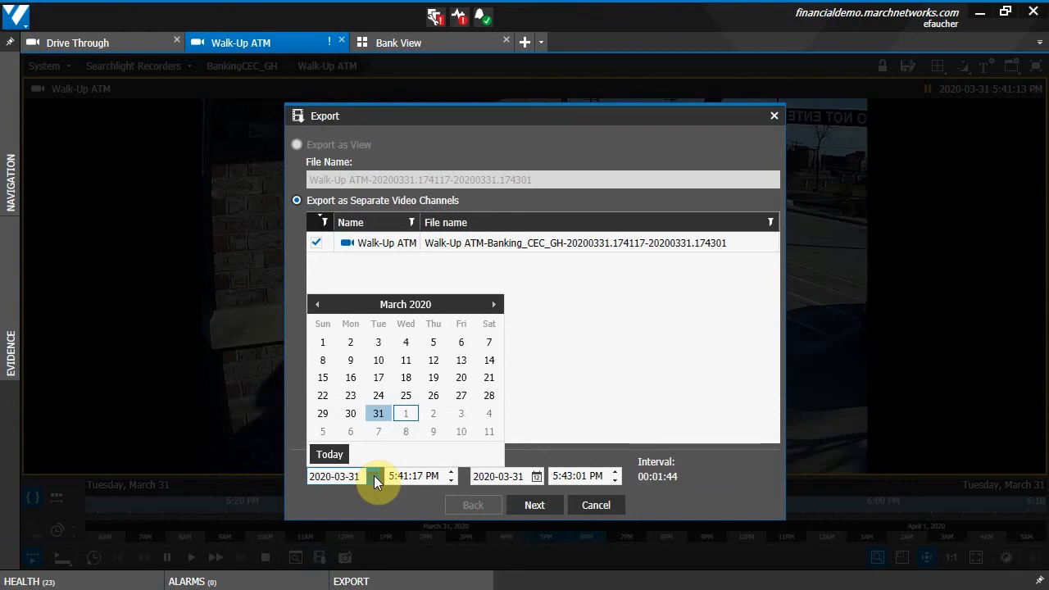
click(373, 476)
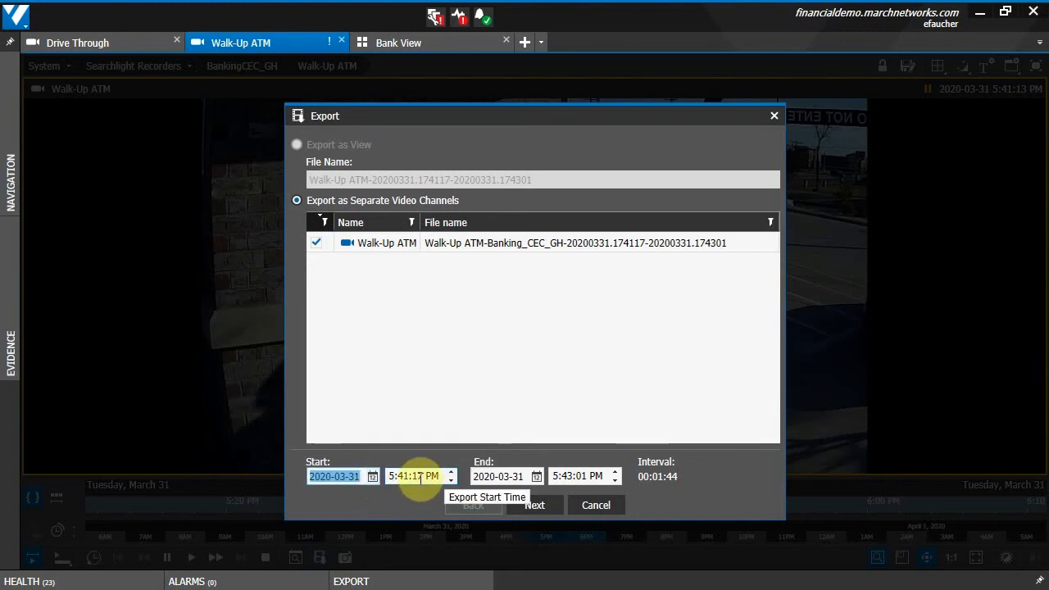
click(582, 475)
text(17)
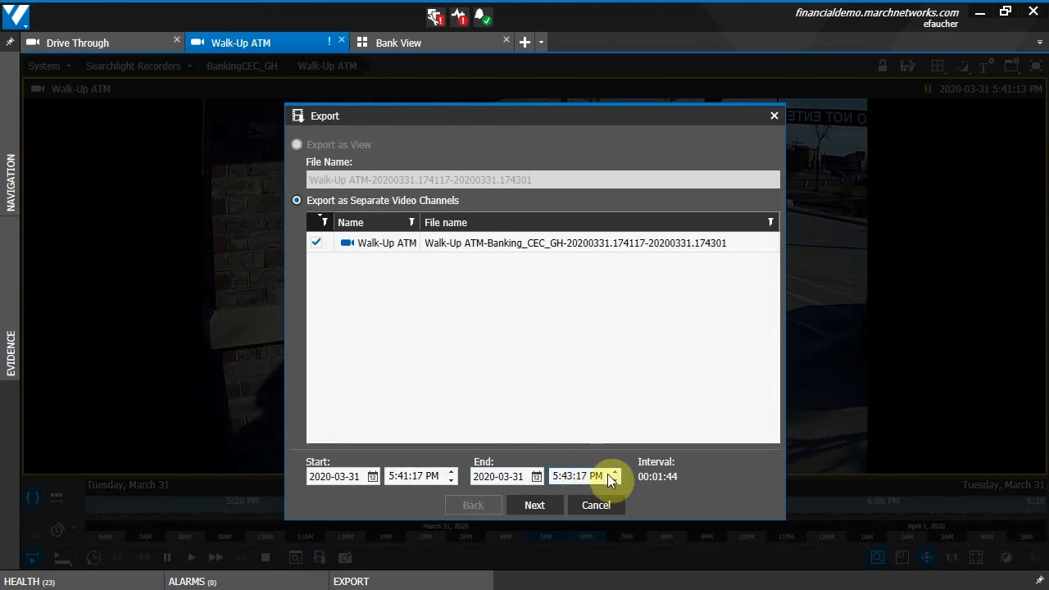
click(646, 477)
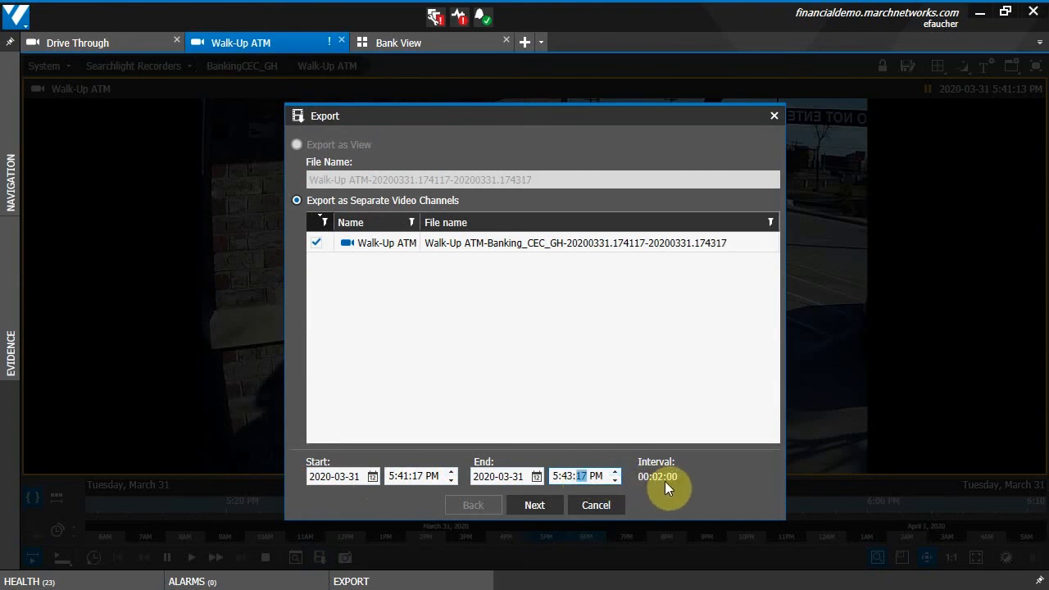
click(534, 505)
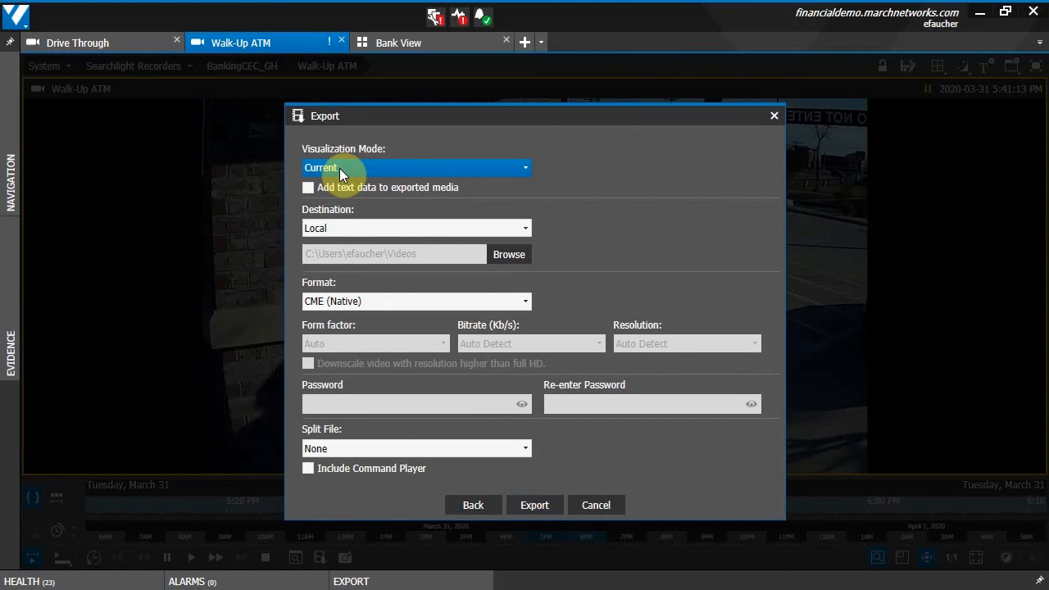
Review the visualization modes and destinations, keeping Current as the mode and Local as the destination
click(523, 168)
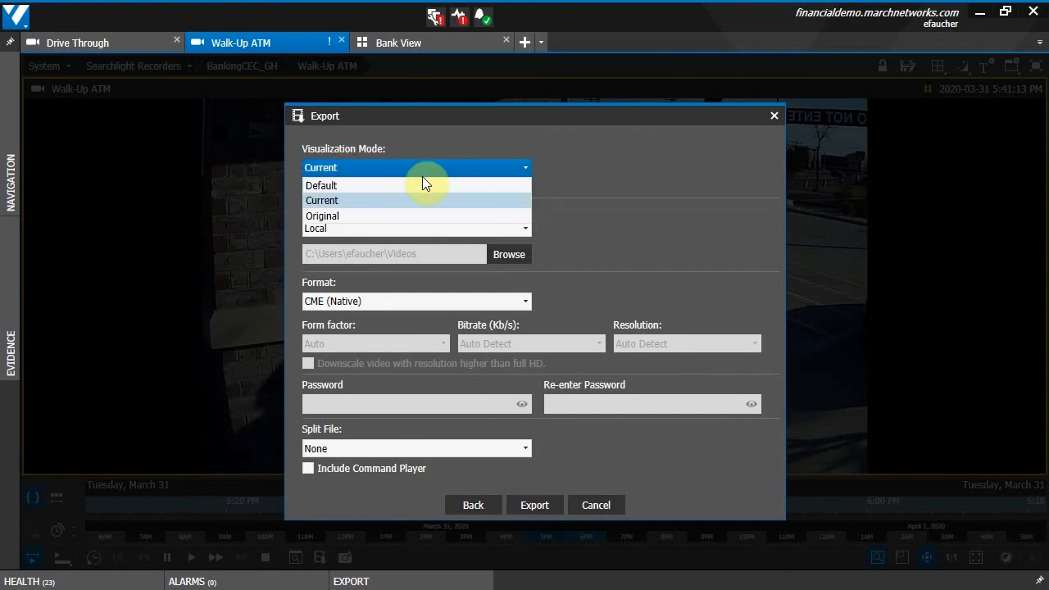
click(344, 200)
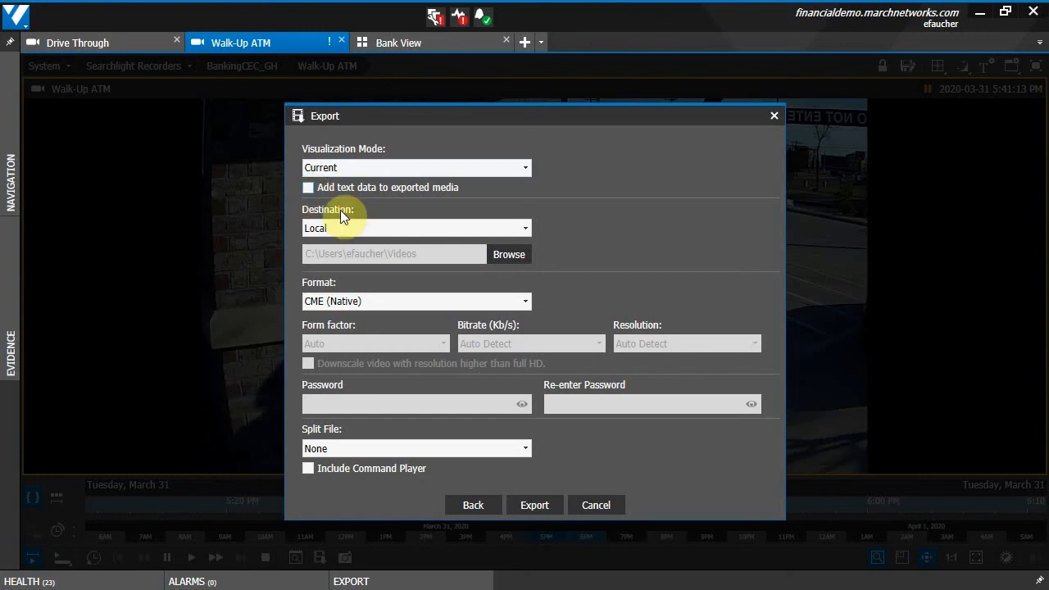
click(521, 228)
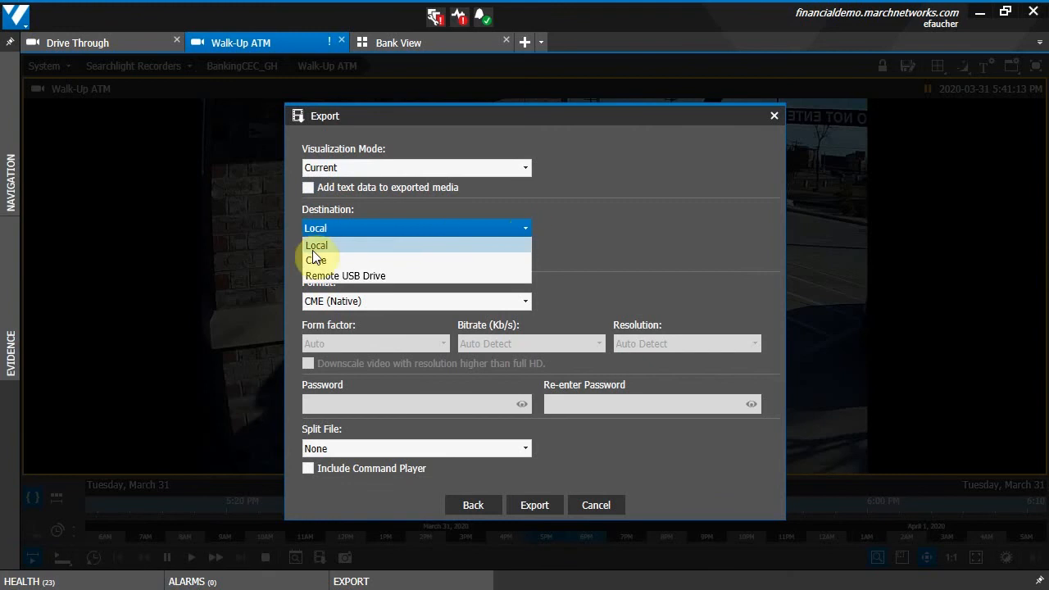
click(317, 248)
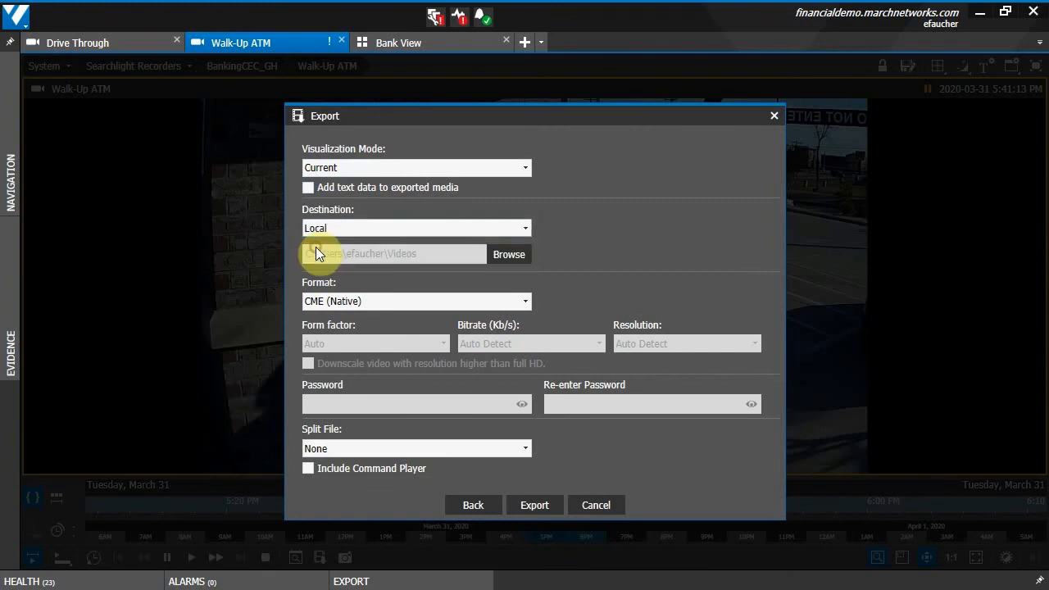
Try Case with a new case as the export destination, and change the destination to Remote USB Drive
click(526, 227)
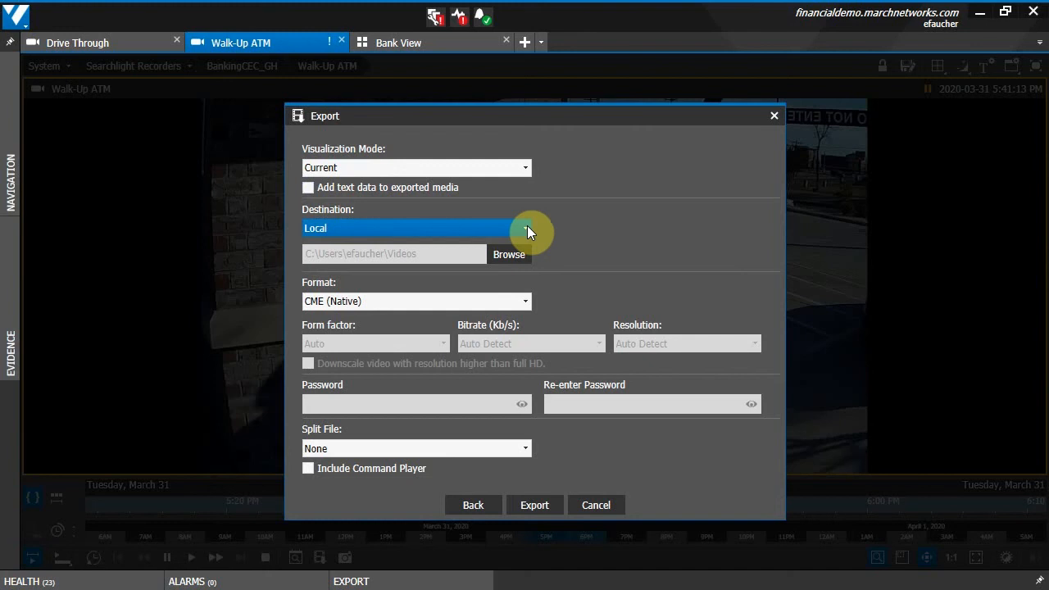
click(527, 231)
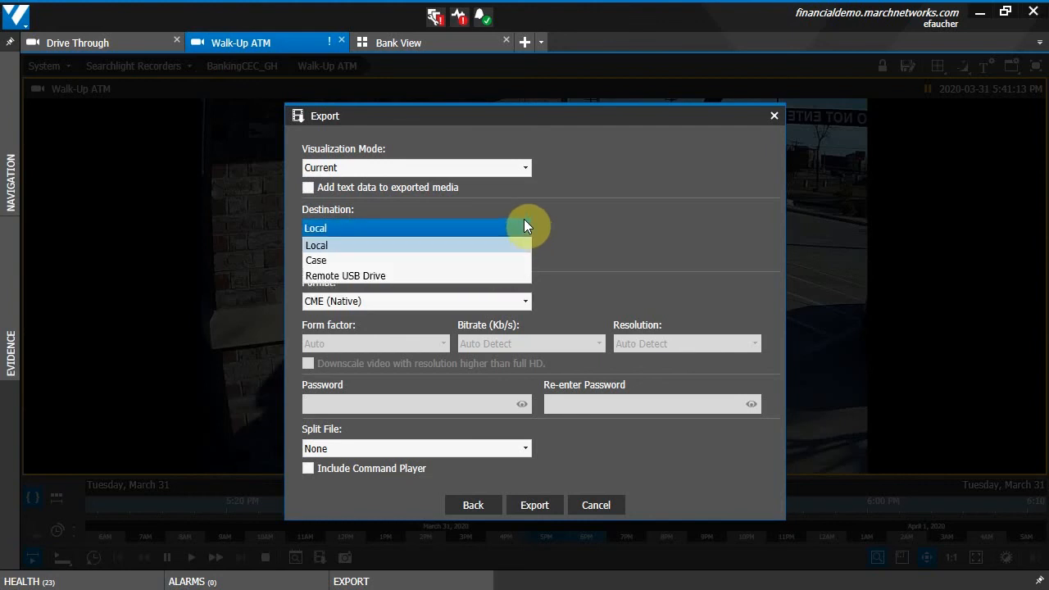
click(362, 260)
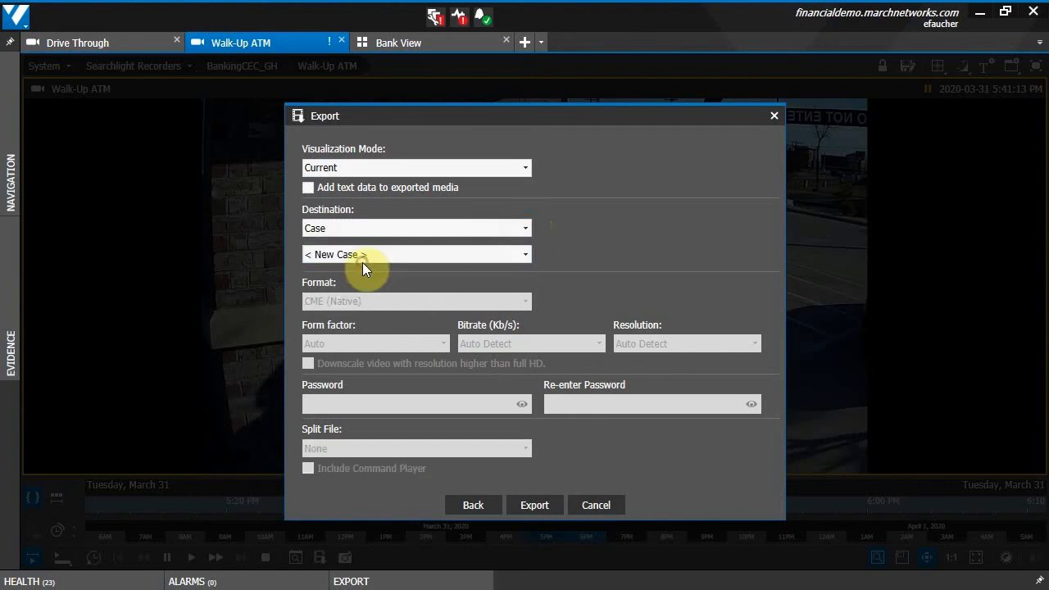
click(416, 228)
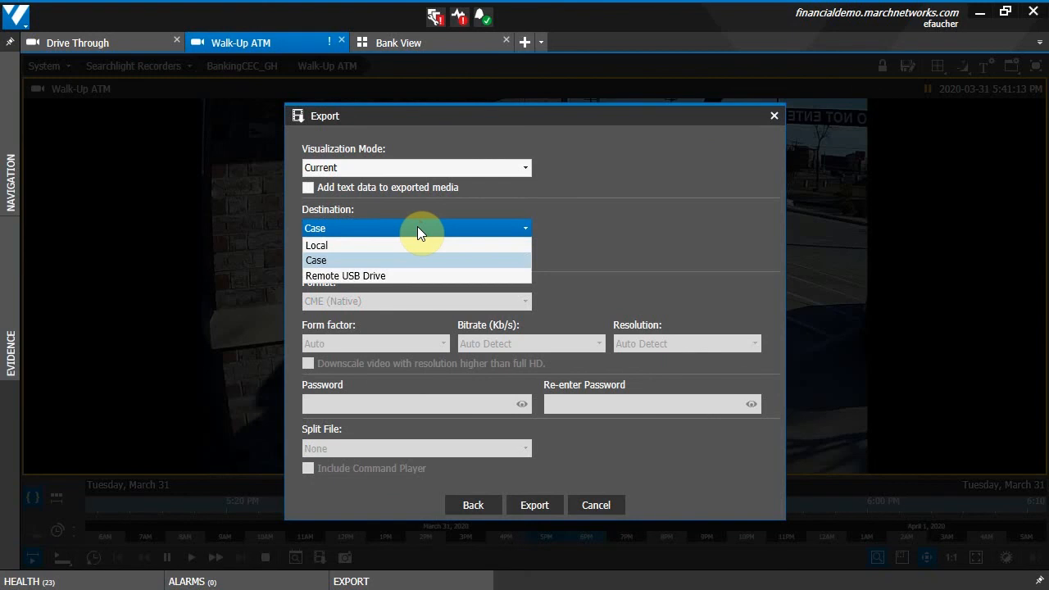
click(387, 274)
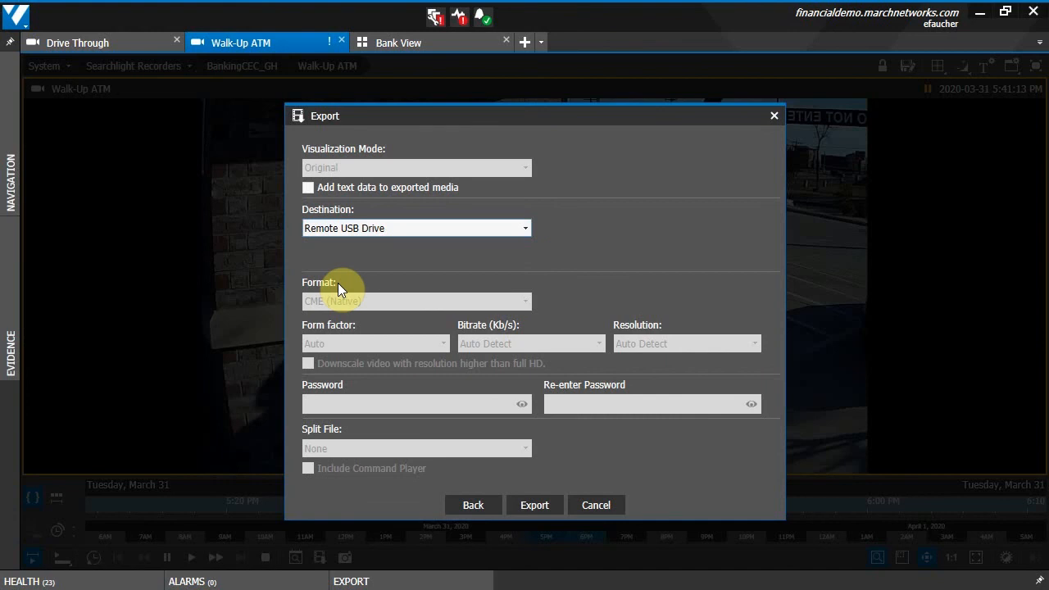
click(488, 228)
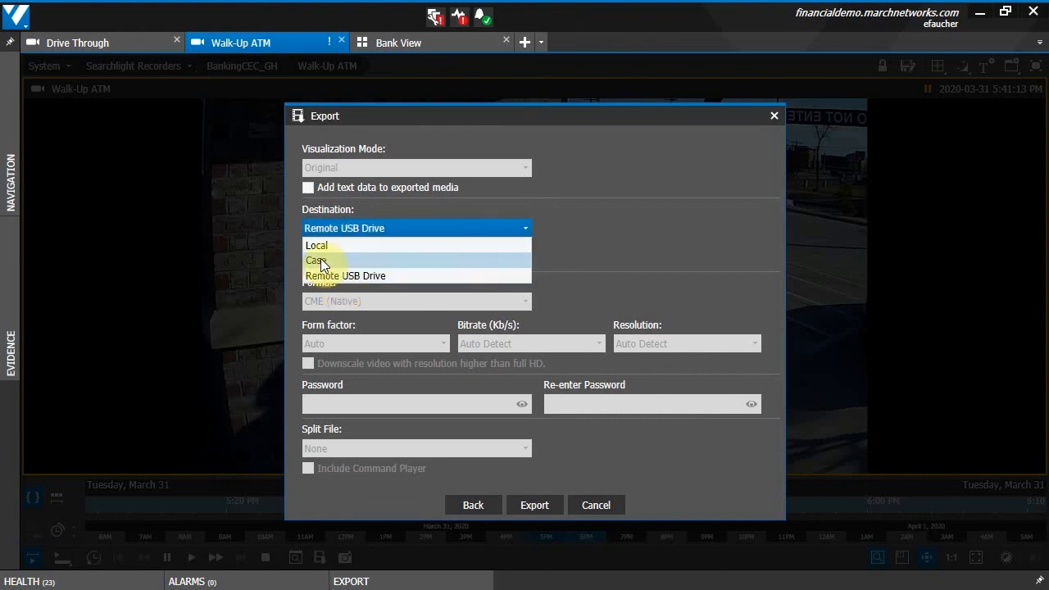
click(312, 277)
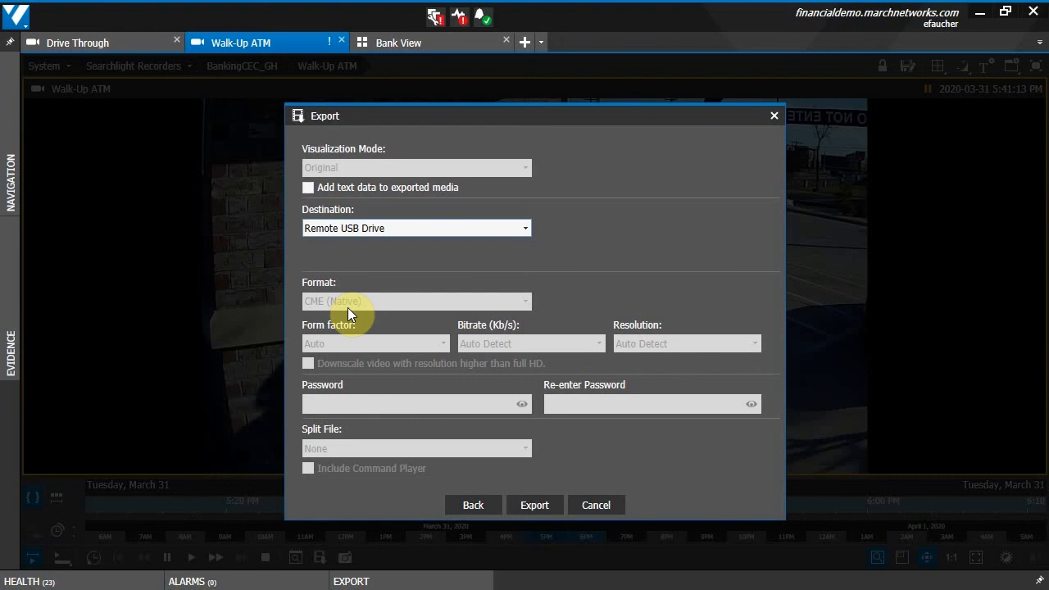
click(526, 510)
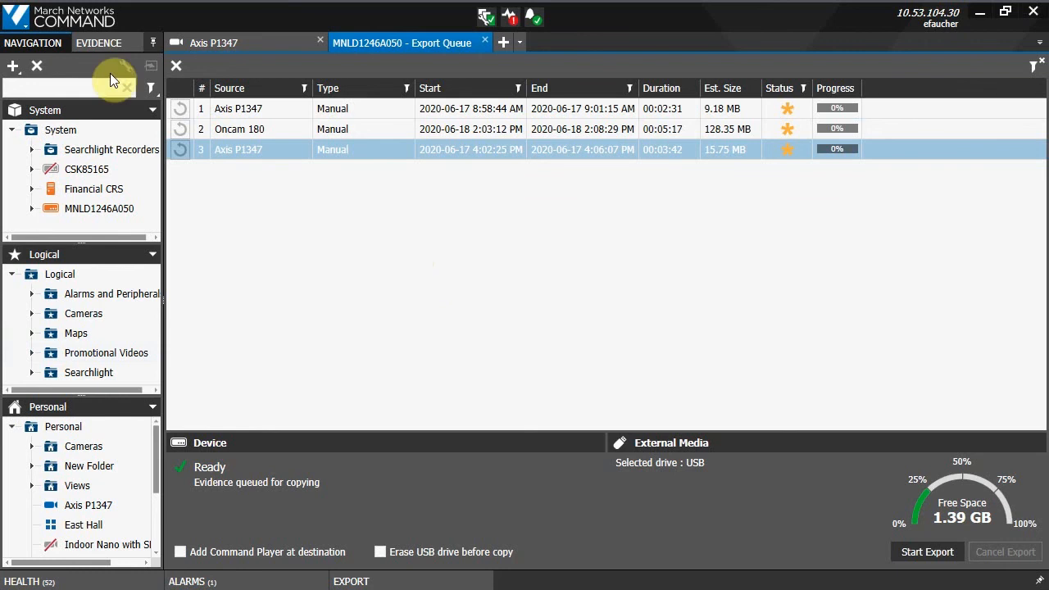
Review the Financial CRS device queue, and start the MNLD1246A050 queue's export with Command Player added at the destination
click(98, 45)
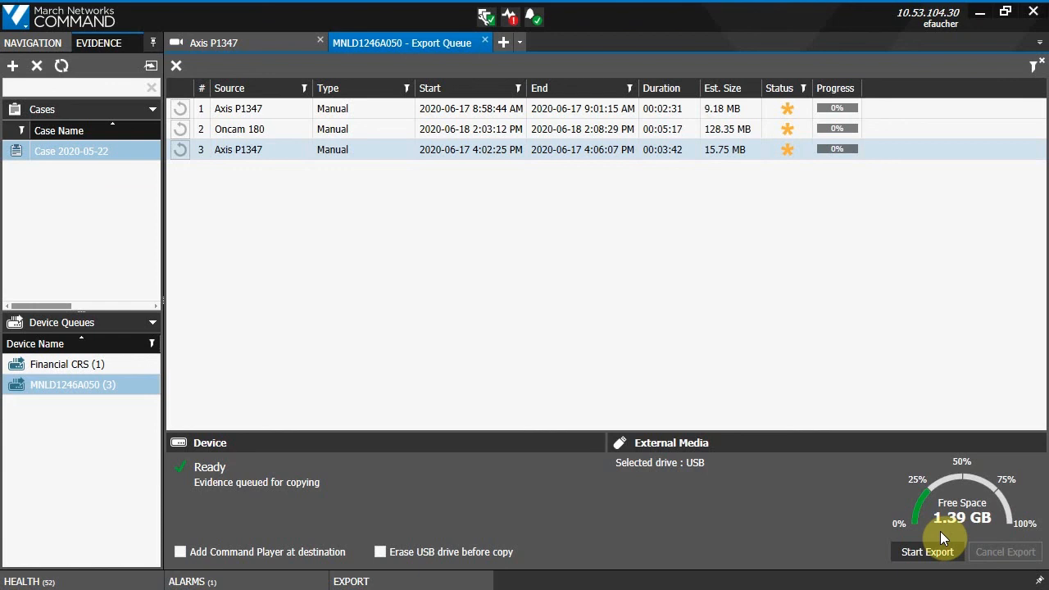
click(94, 365)
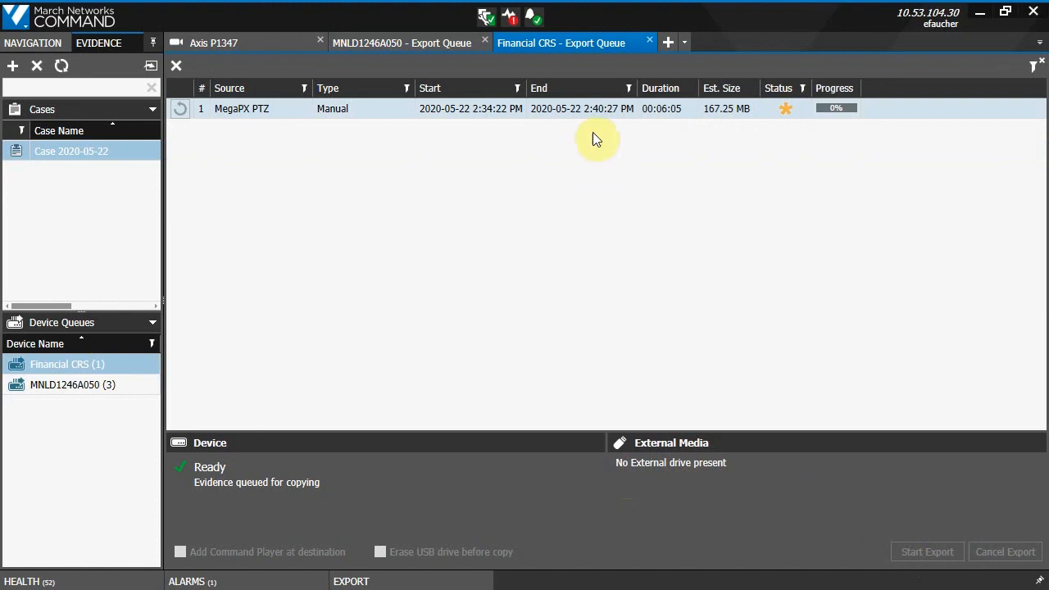
click(381, 45)
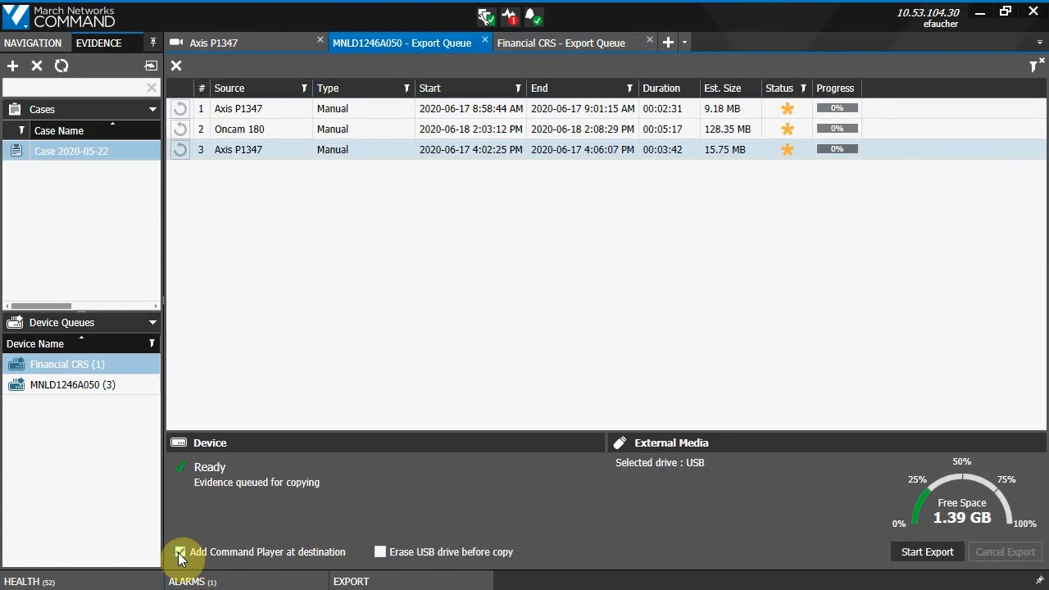
click(480, 153)
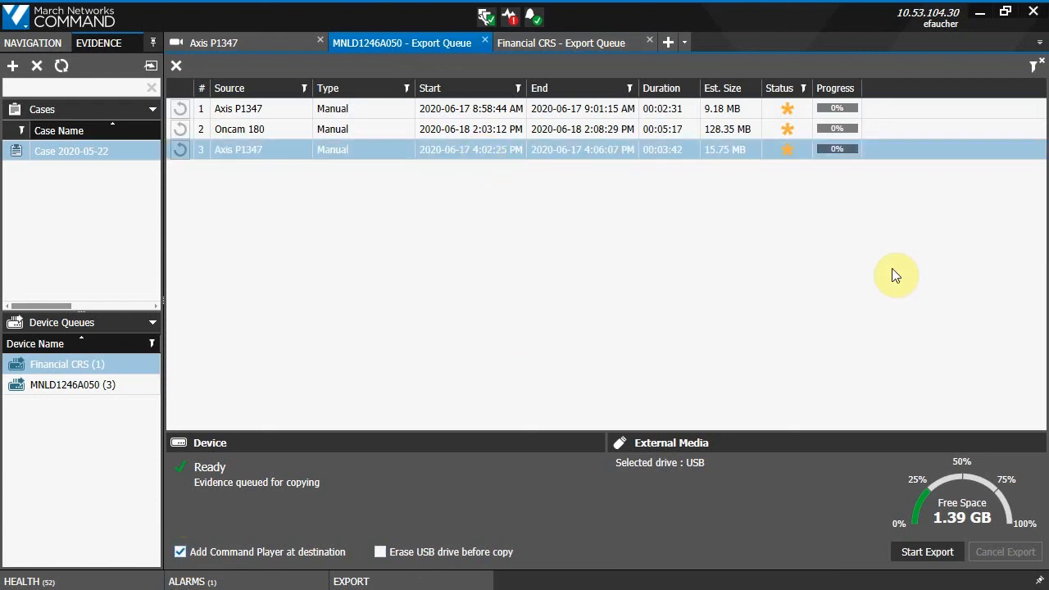
click(933, 554)
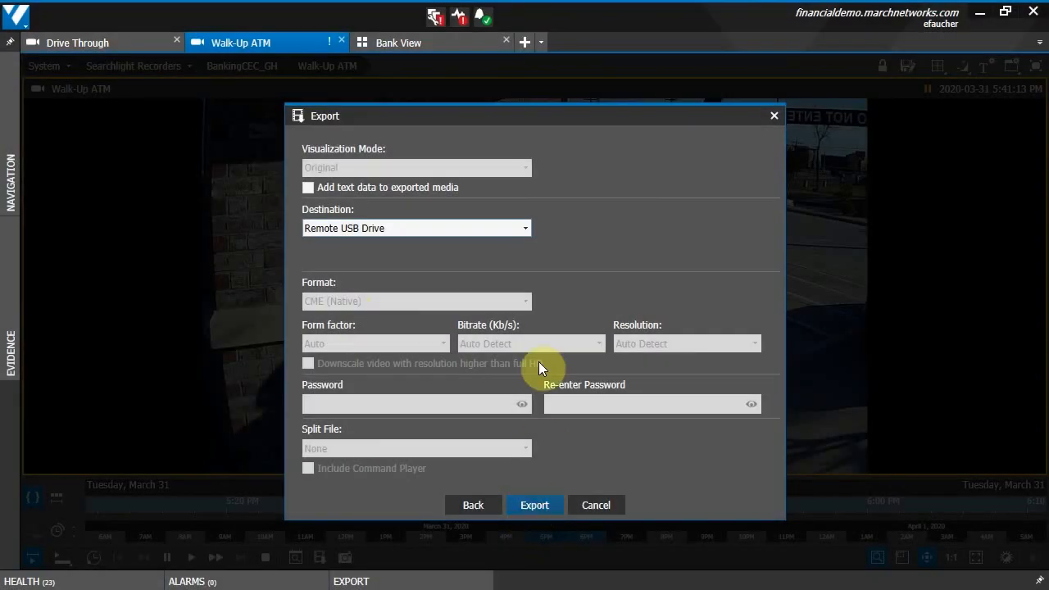
Set the Walk-Up ATM export's destination back to Local
click(517, 227)
click(384, 248)
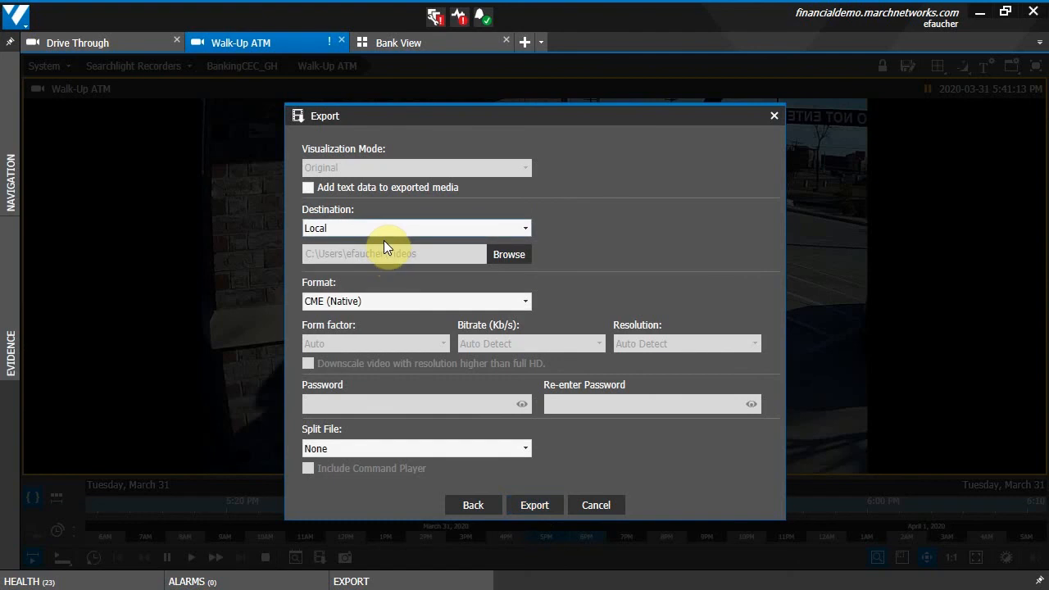
Try the CME (Encrypted) and MP4 (H264/AAC) export formats, and view the file-splitting options
click(524, 301)
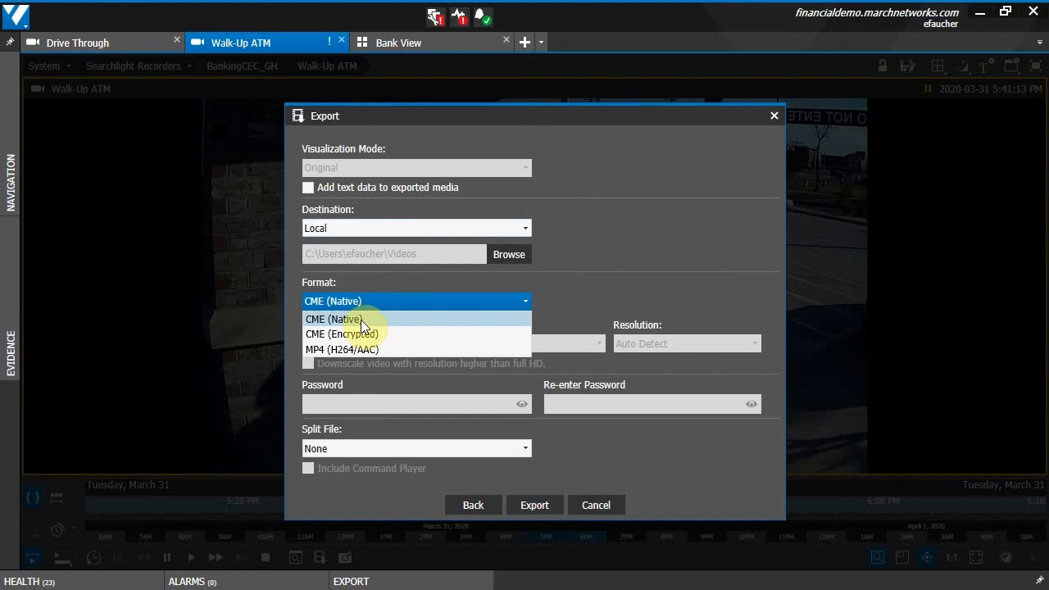
click(364, 334)
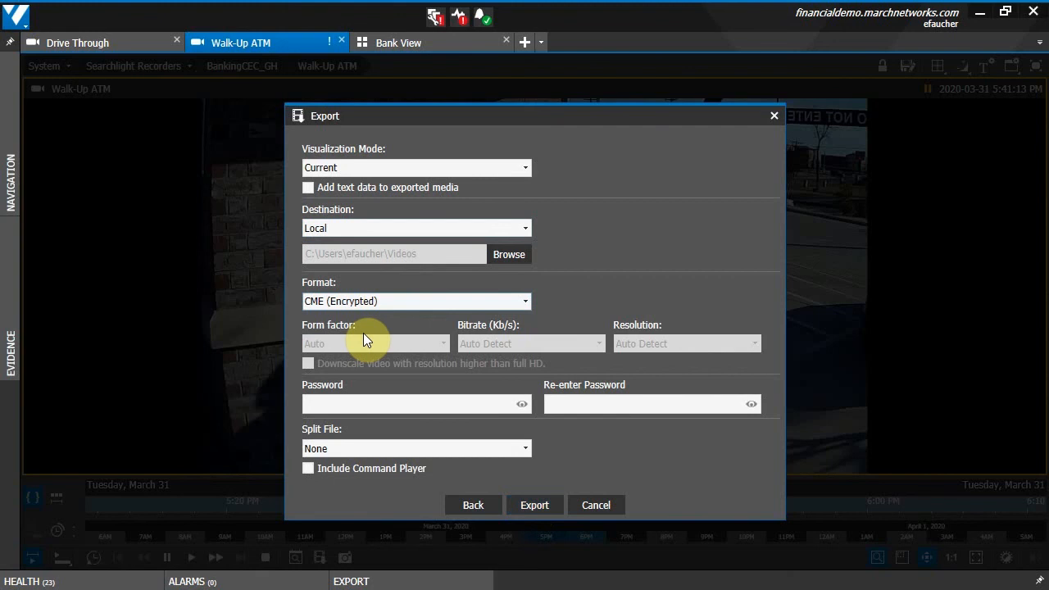
click(346, 401)
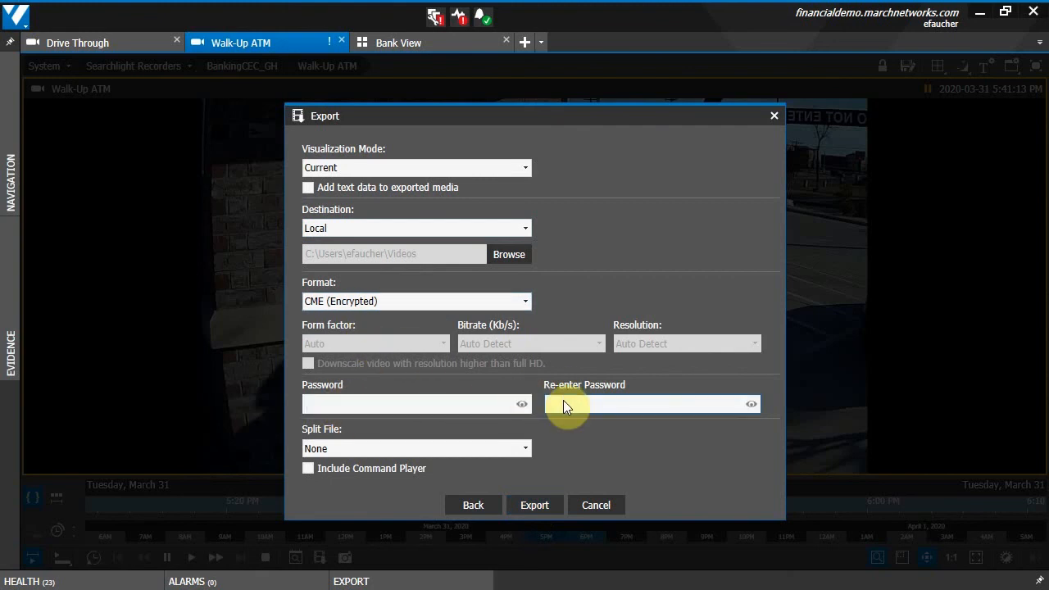
click(524, 301)
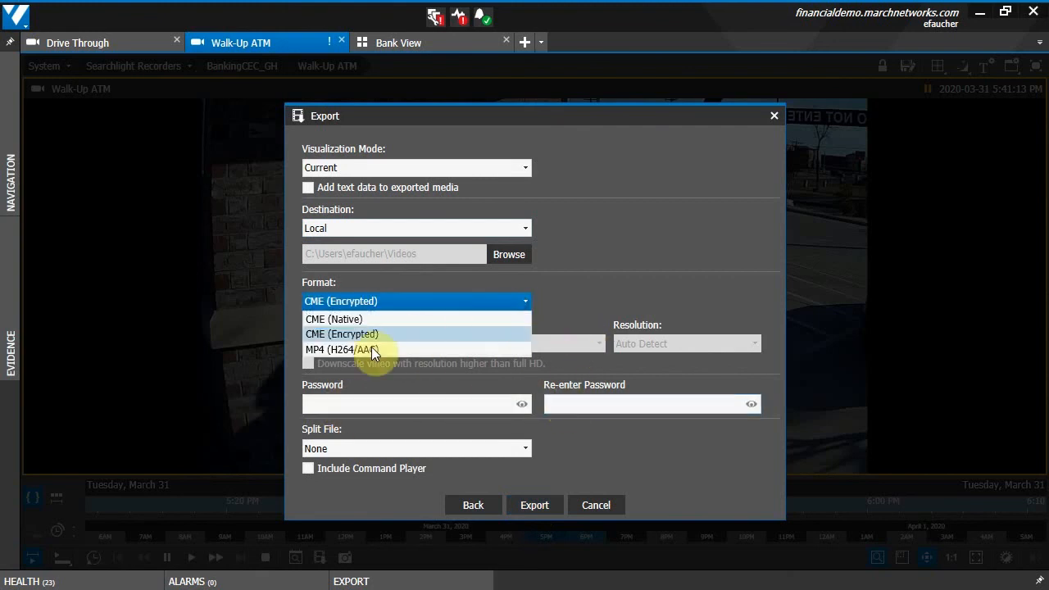
click(350, 351)
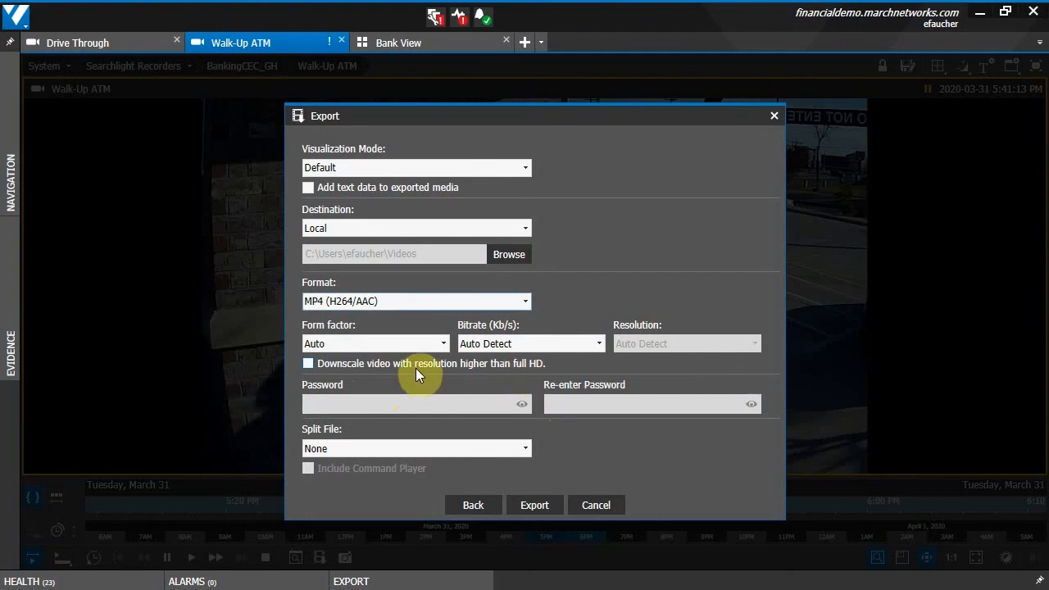
click(341, 448)
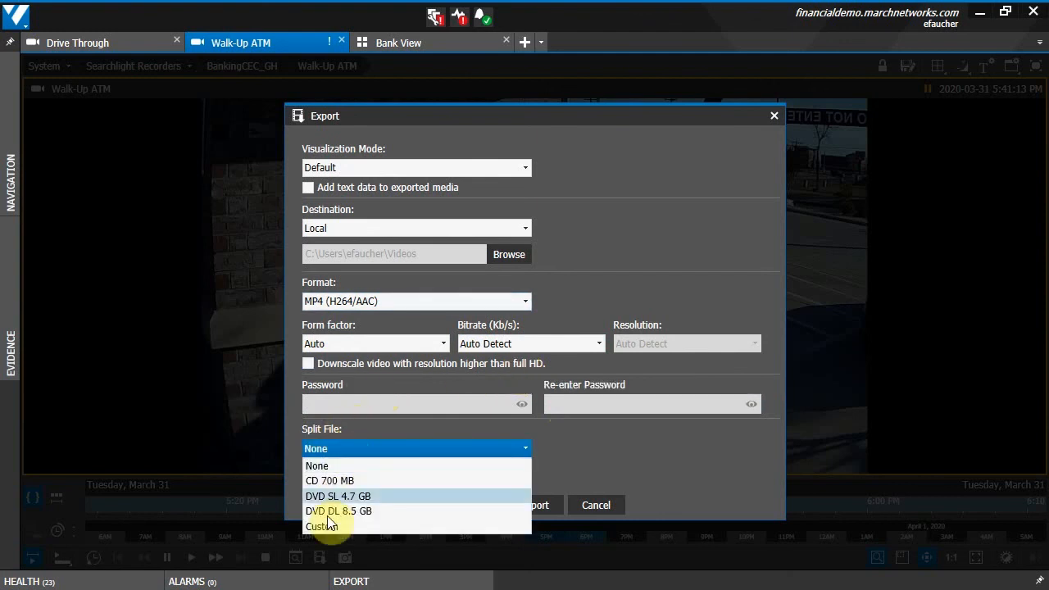
click(355, 435)
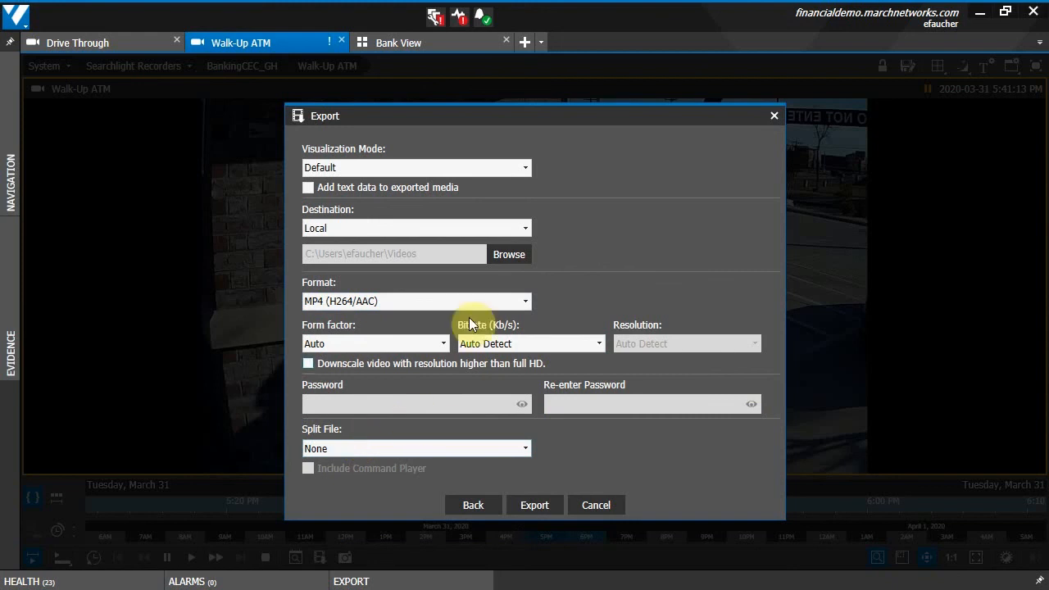
Export the Walk-Up ATM interval in CME (Native) format with Command Player included, and open the export list to check its status
click(483, 301)
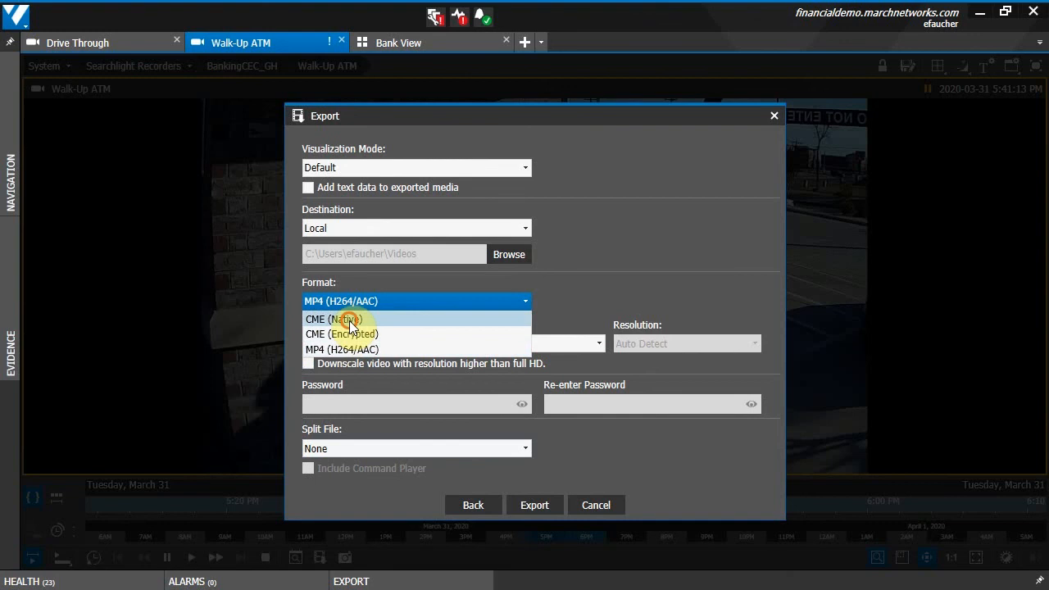
click(349, 321)
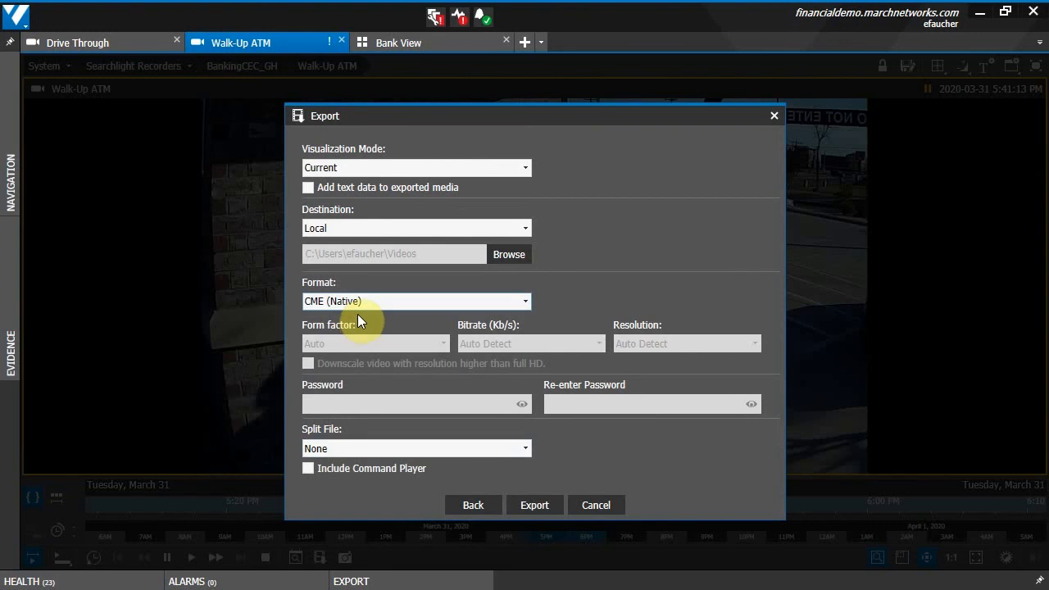
click(308, 469)
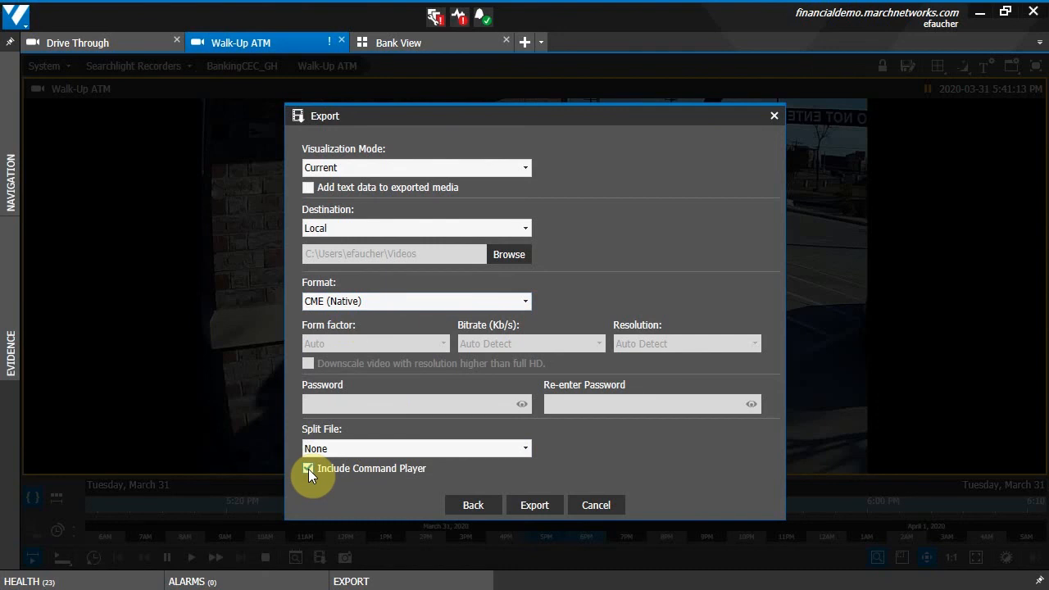
click(559, 509)
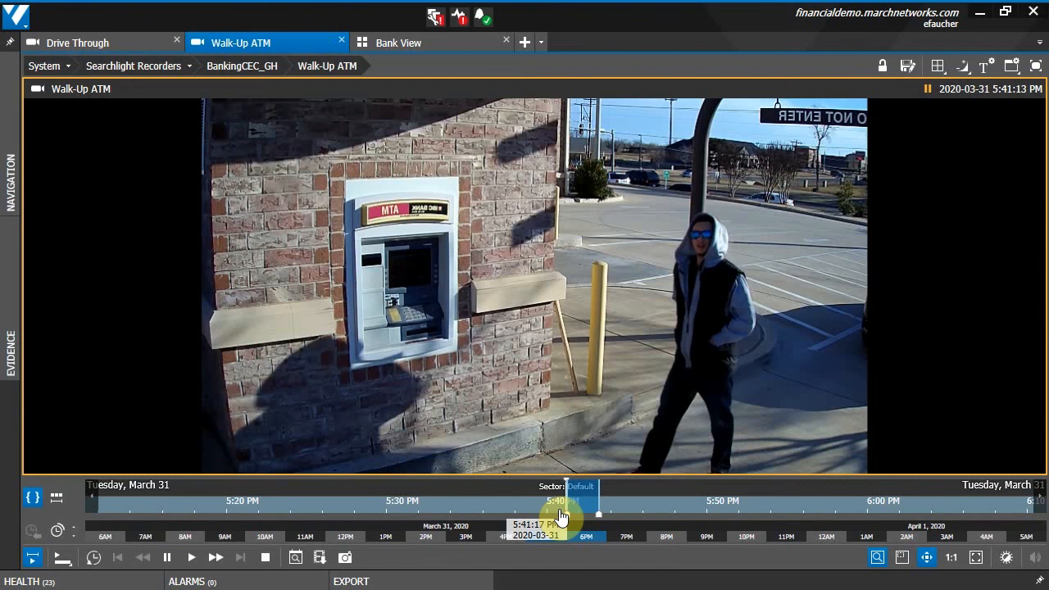
click(429, 583)
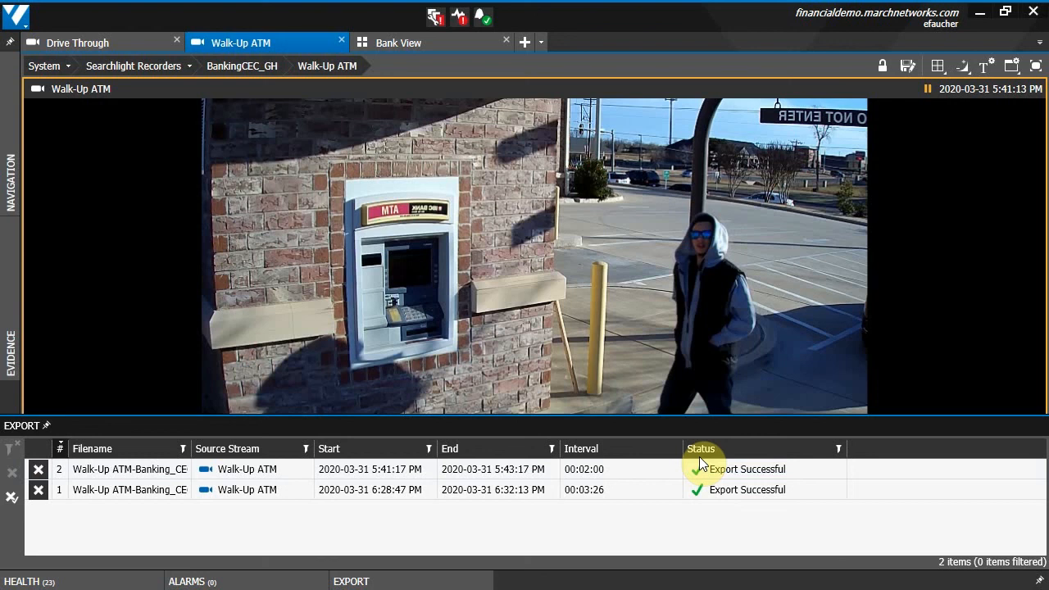
In the Bank View, select the timeline interval from about 1:41:05 PM to 1:44:00 PM on 2020-03-31 and start its export
click(426, 44)
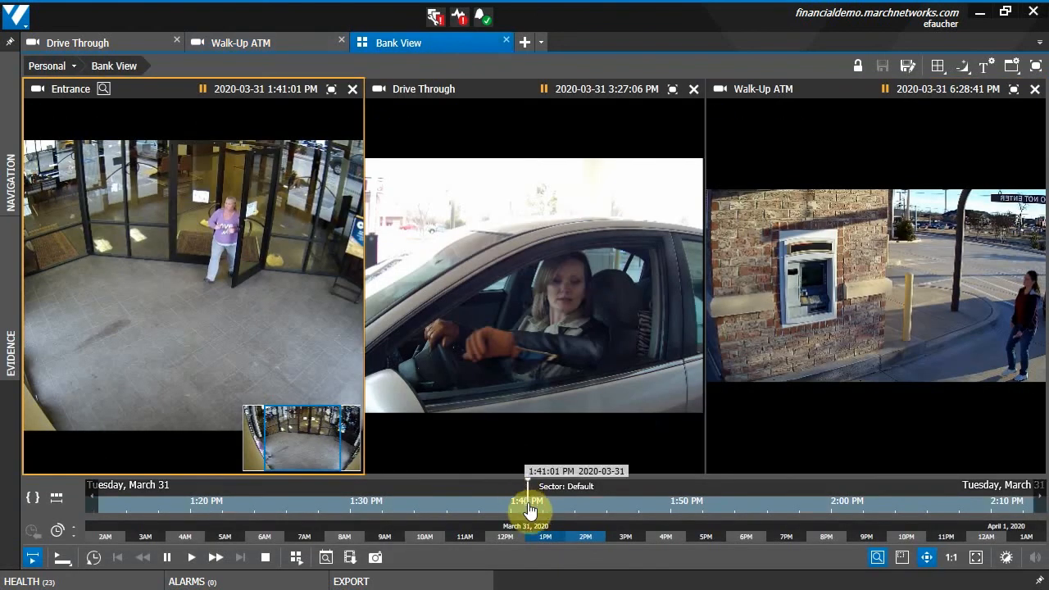
right_click(529, 509)
click(571, 530)
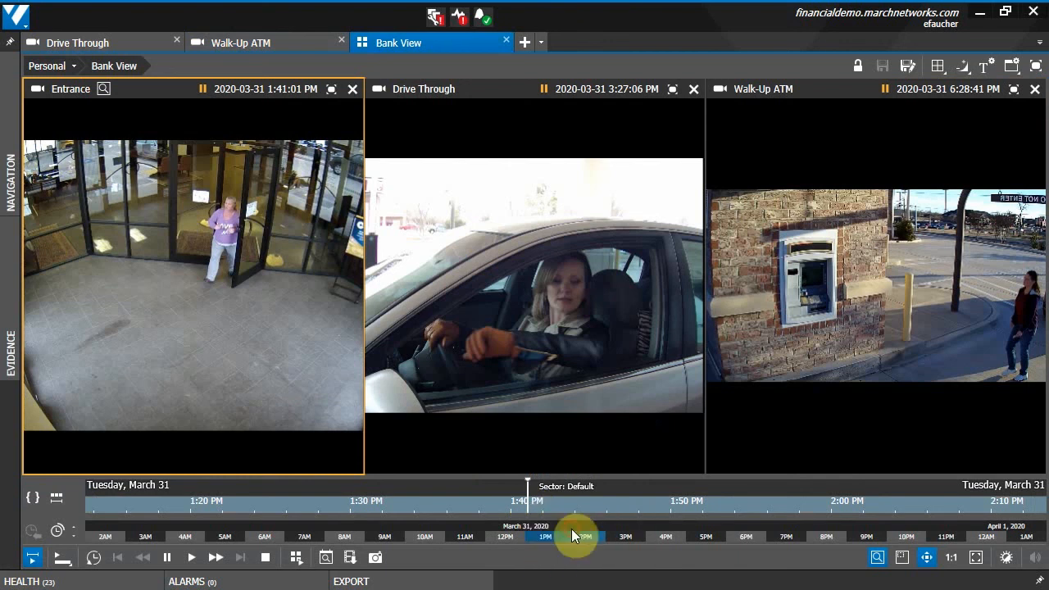
drag(768, 515, 574, 512)
right_click(553, 499)
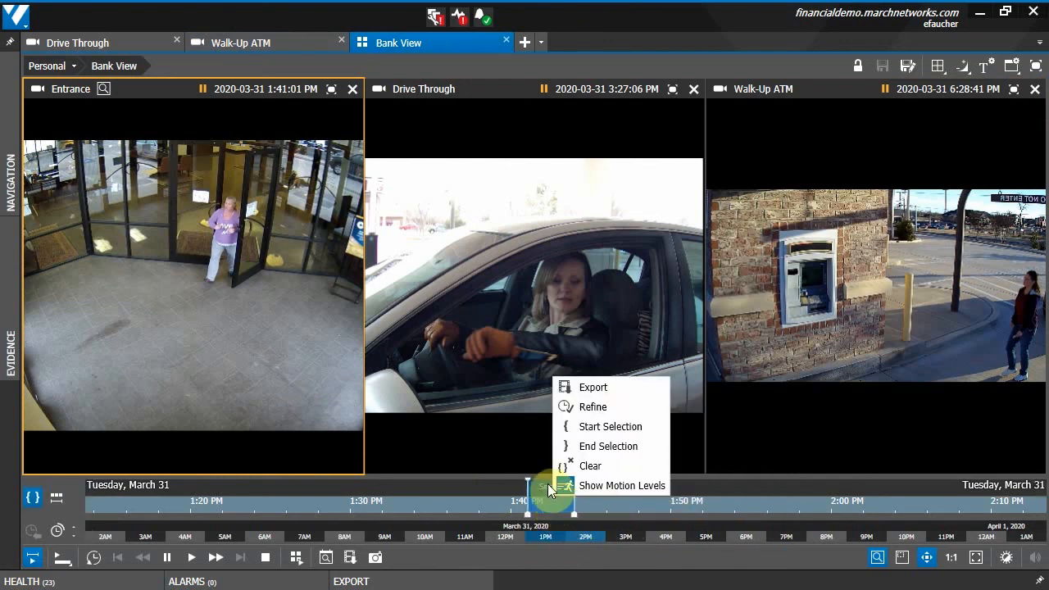
click(595, 385)
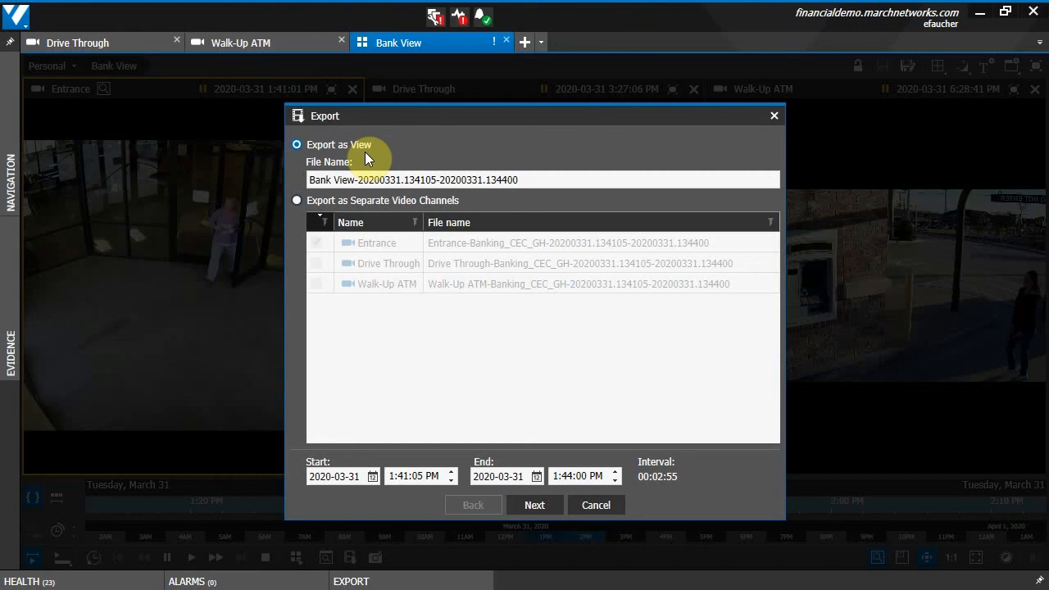
Set the export to separate video channels, include Entrance, Drive Through and Walk-Up ATM, and continue to the export settings
click(296, 199)
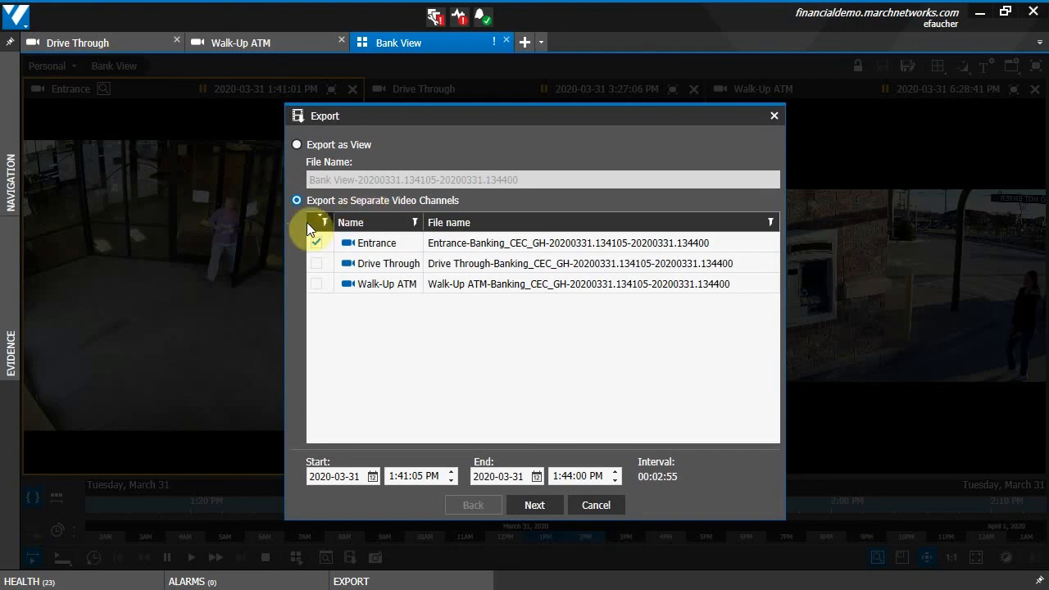
click(316, 263)
click(317, 284)
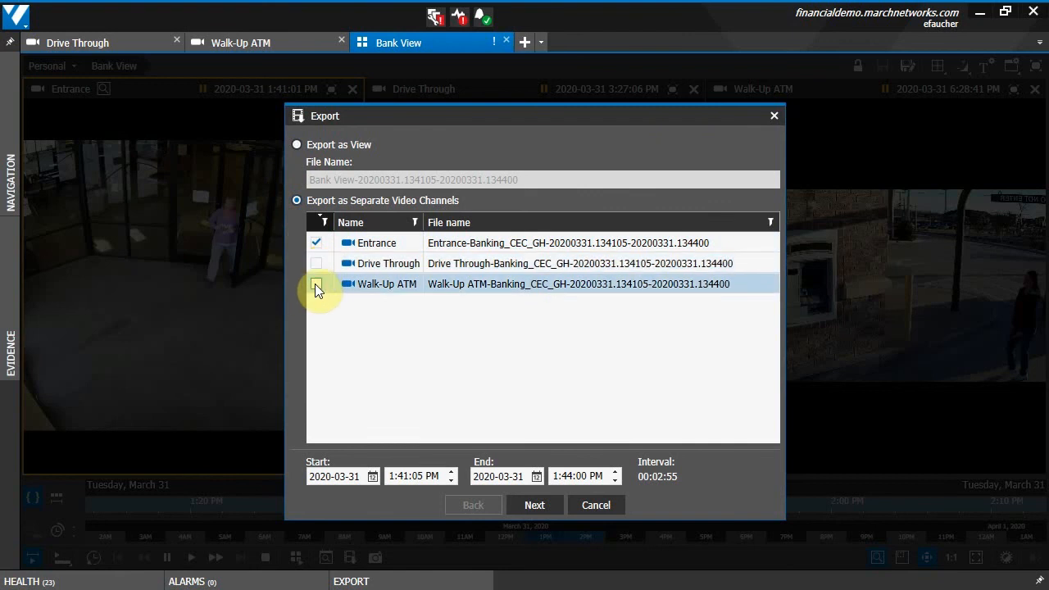
click(316, 284)
click(316, 264)
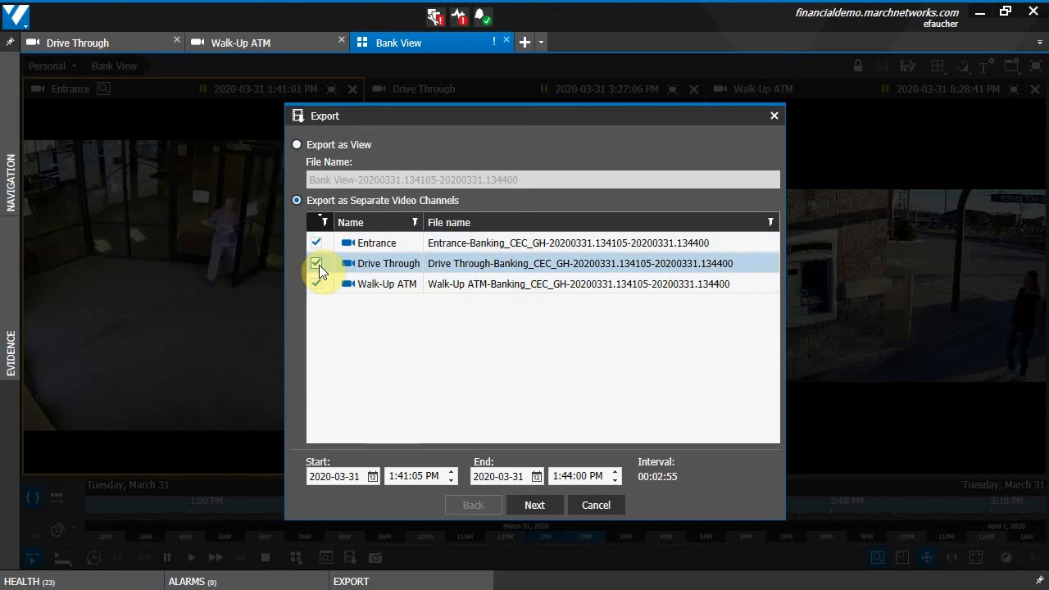
click(537, 506)
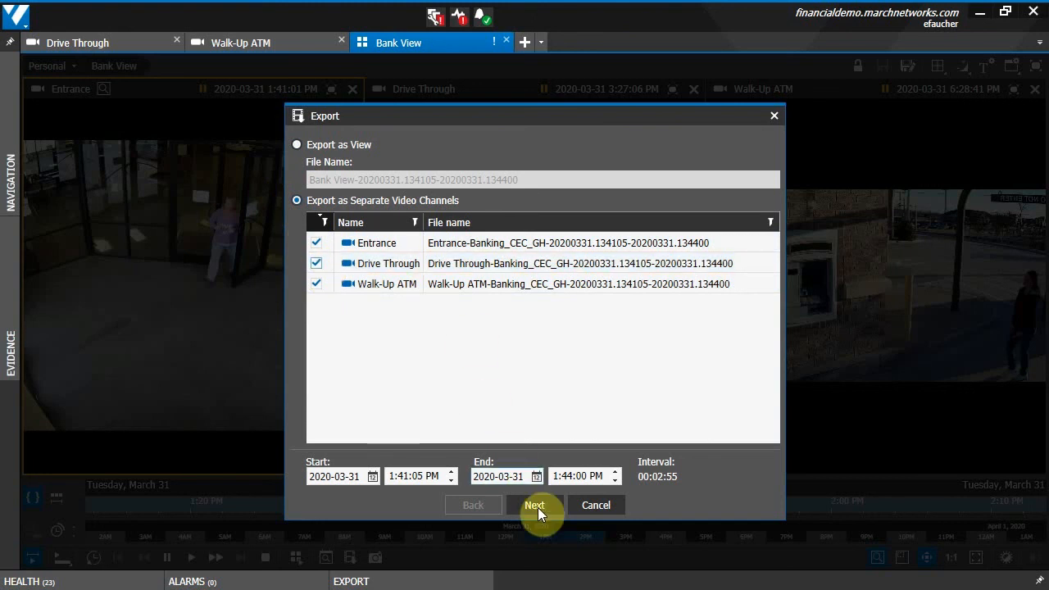
Export the three channels in CME (Native) format to the Evidence folder on the Desktop, and open the export list to check progress
click(520, 256)
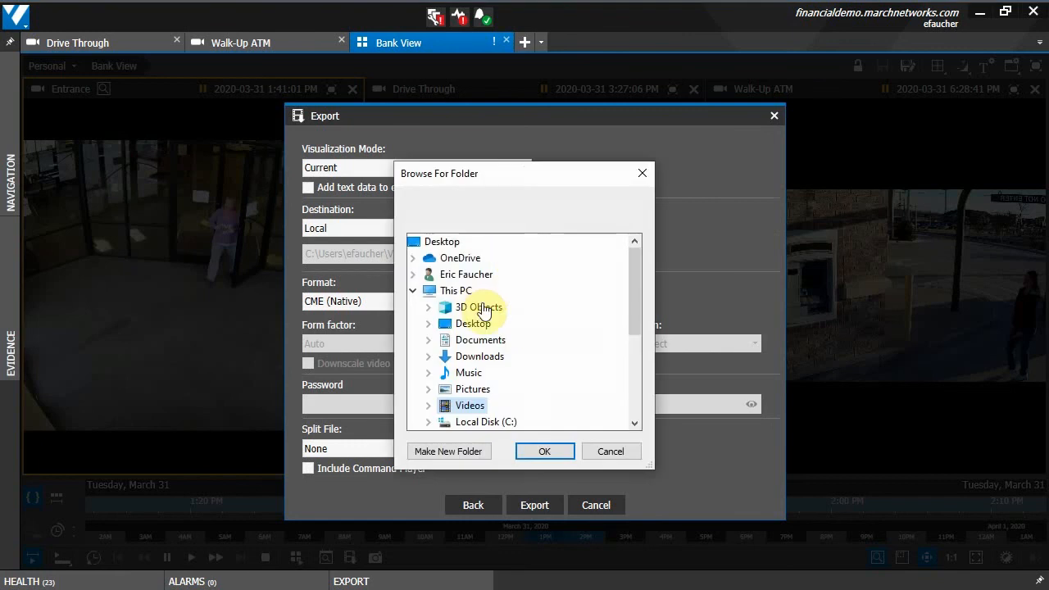
double_click(473, 321)
click(490, 361)
click(540, 451)
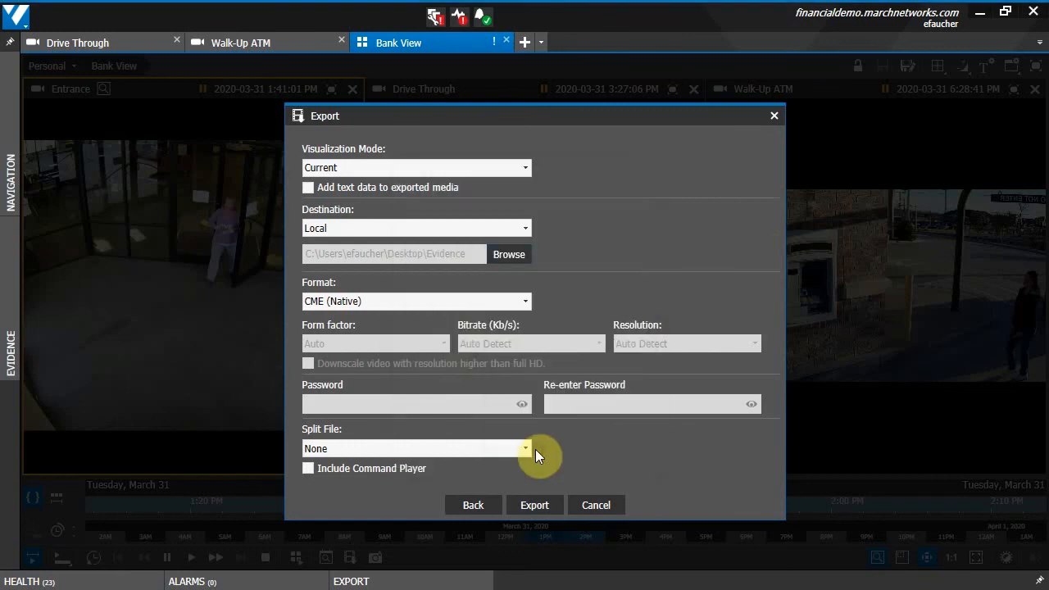
click(533, 503)
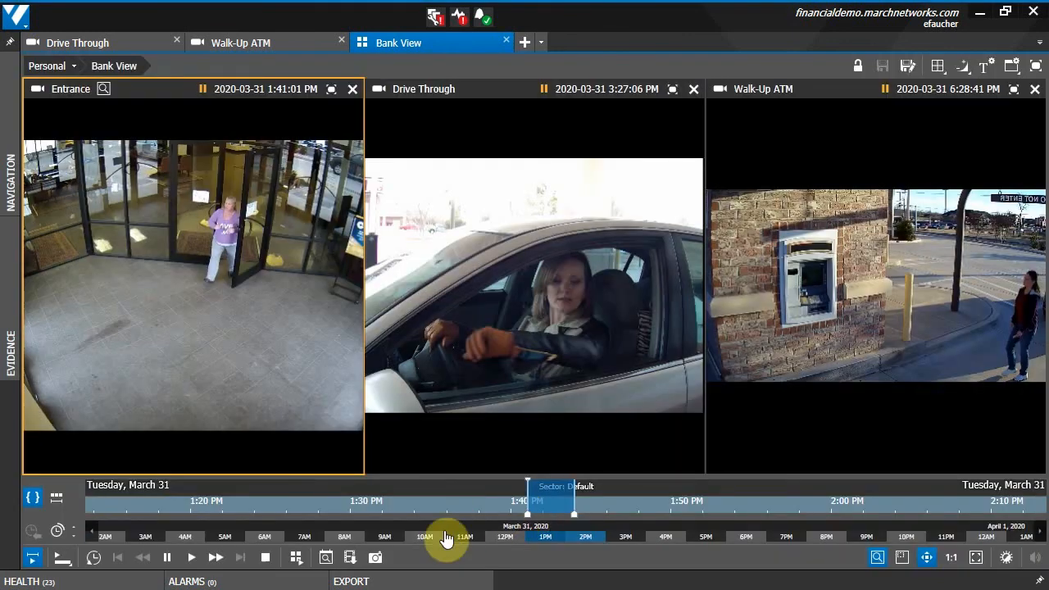
click(432, 583)
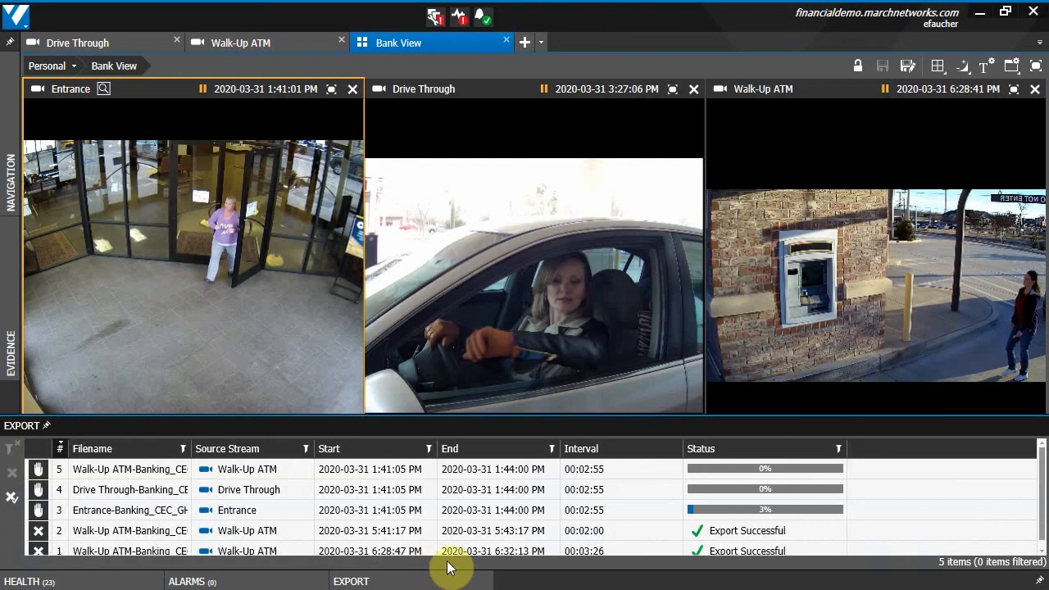